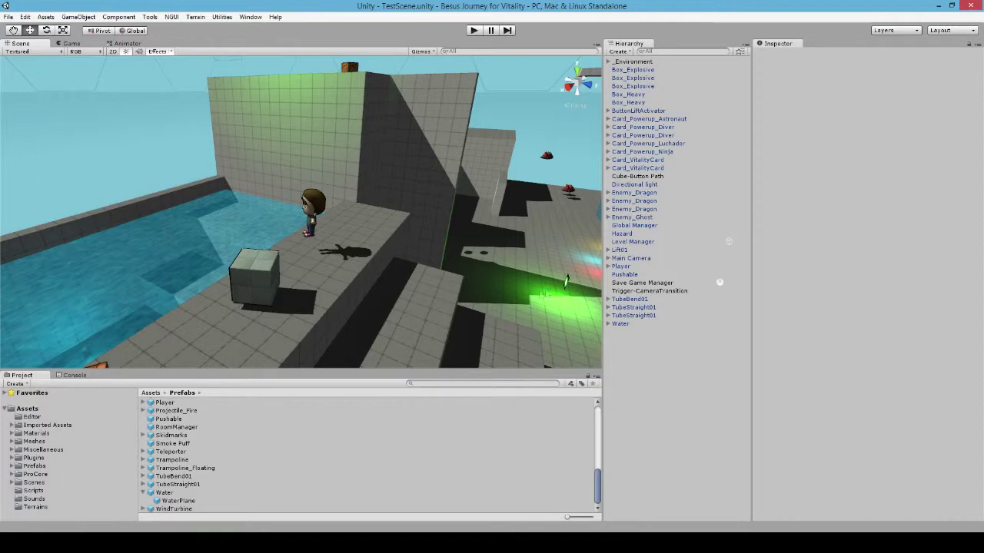
Select the green vitality card on the floor beyond the wall and examine it up close
{"action": "left_click", "coordinate": [565, 286]}
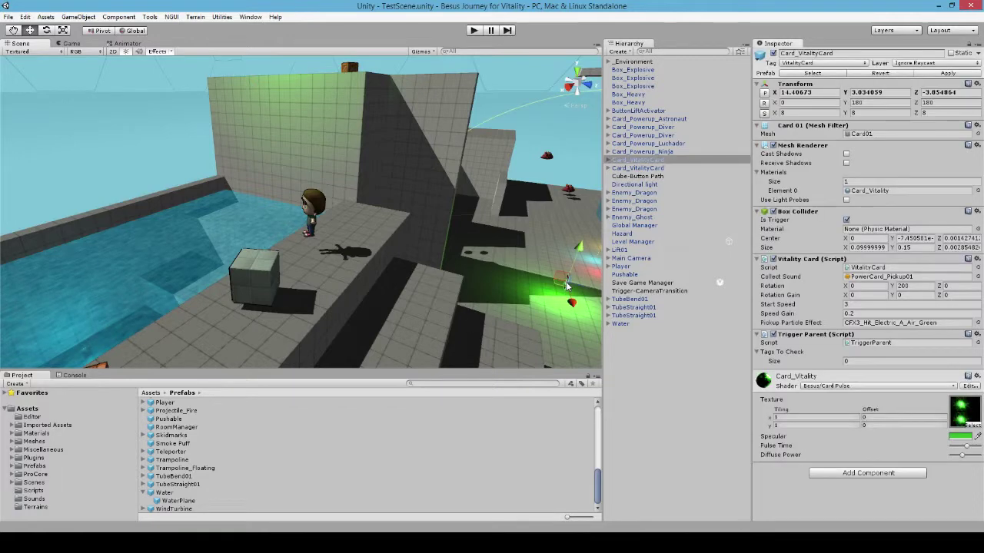
{"action": "key", "text": "f"}
{"action": "left_click_drag", "start_coordinate": [470, 273], "coordinate": [453, 298], "text": "alt"}
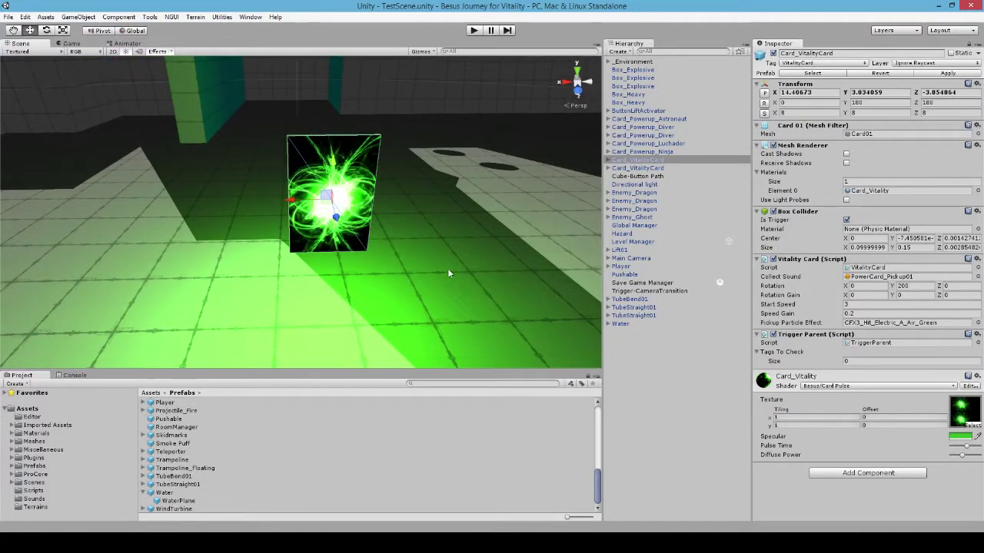
Inspect the pool's Water object and its WaterPlane child, reviewing their scripts and material settings
{"action": "key", "text": "s"}
{"action": "right_click_drag", "start_coordinate": [448, 271], "coordinate": [564, 306]}
{"action": "left_click_drag", "start_coordinate": [564, 305], "coordinate": [518, 267], "text": "alt"}
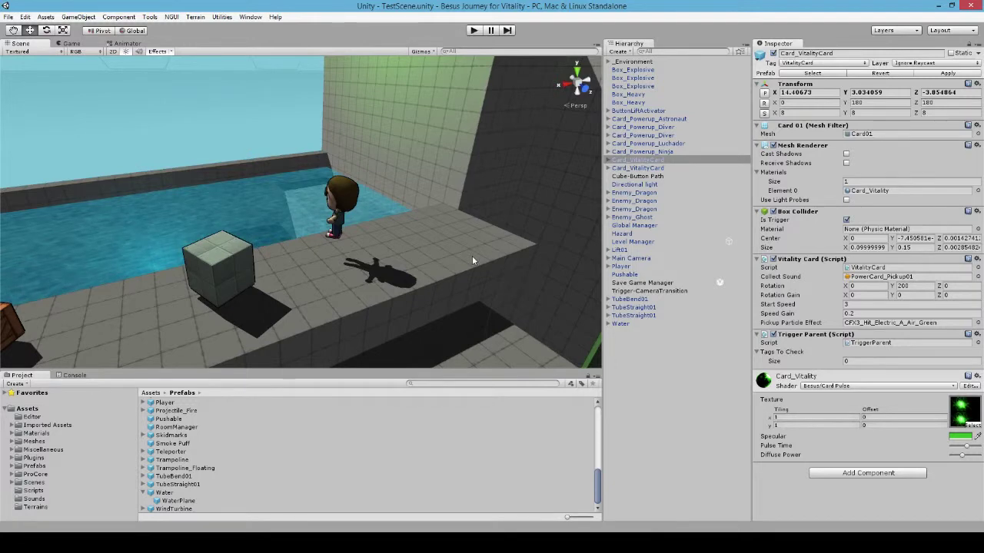
{"action": "left_click_drag", "start_coordinate": [478, 245], "coordinate": [154, 260], "text": "alt"}
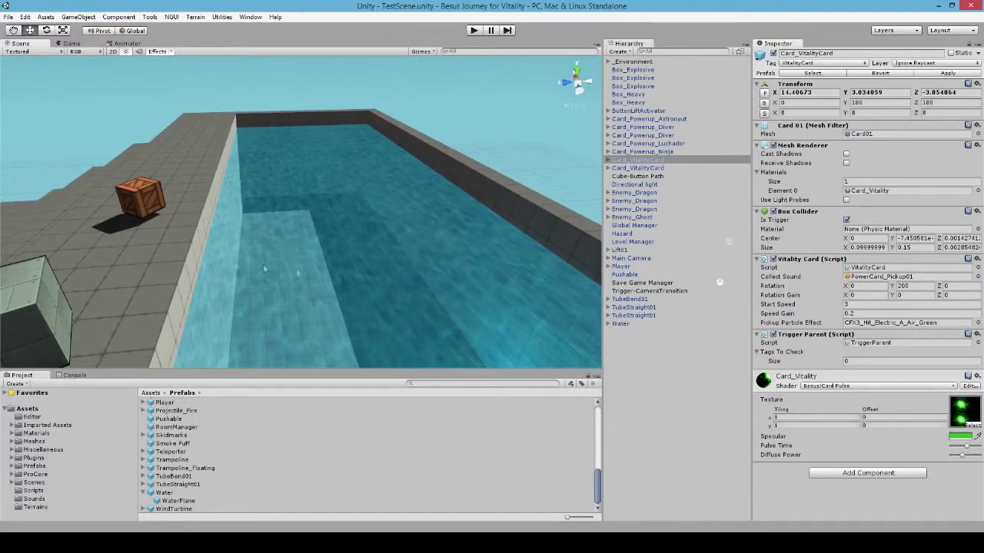
{"action": "left_click", "coordinate": [621, 324]}
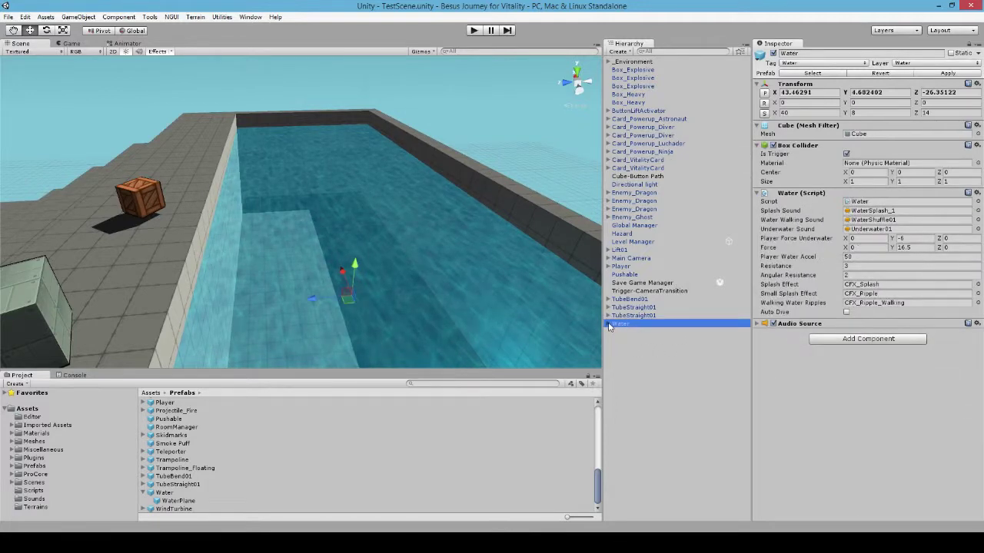
{"action": "left_click", "coordinate": [636, 332]}
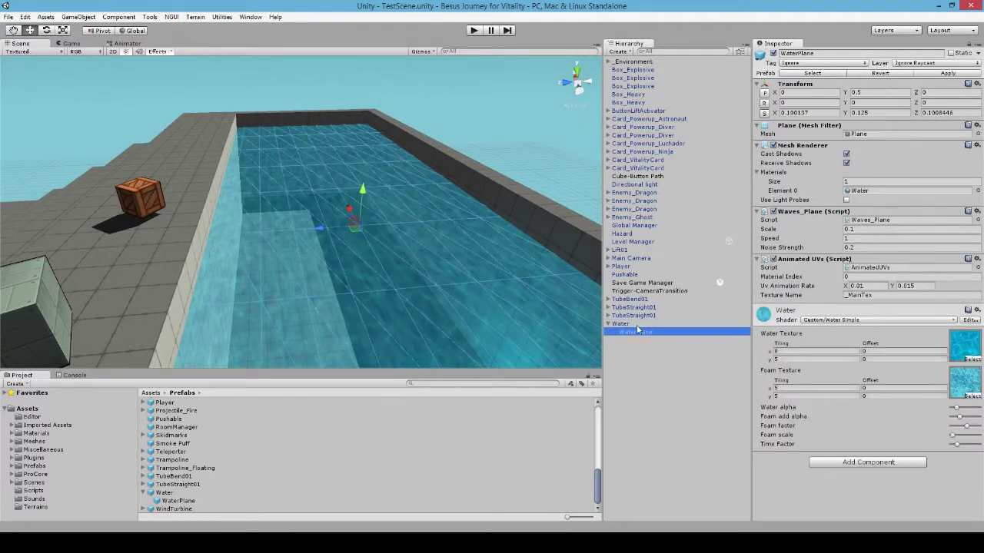
{"action": "left_click", "coordinate": [637, 325]}
{"action": "left_click", "coordinate": [640, 339]}
{"action": "left_click", "coordinate": [637, 333]}
Run a brief play test of the scene with the WaterPlane selected, and stop it
{"action": "right_click_drag", "start_coordinate": [461, 254], "coordinate": [465, 234]}
{"action": "key", "text": "w"}
{"action": "left_click", "coordinate": [474, 31]}
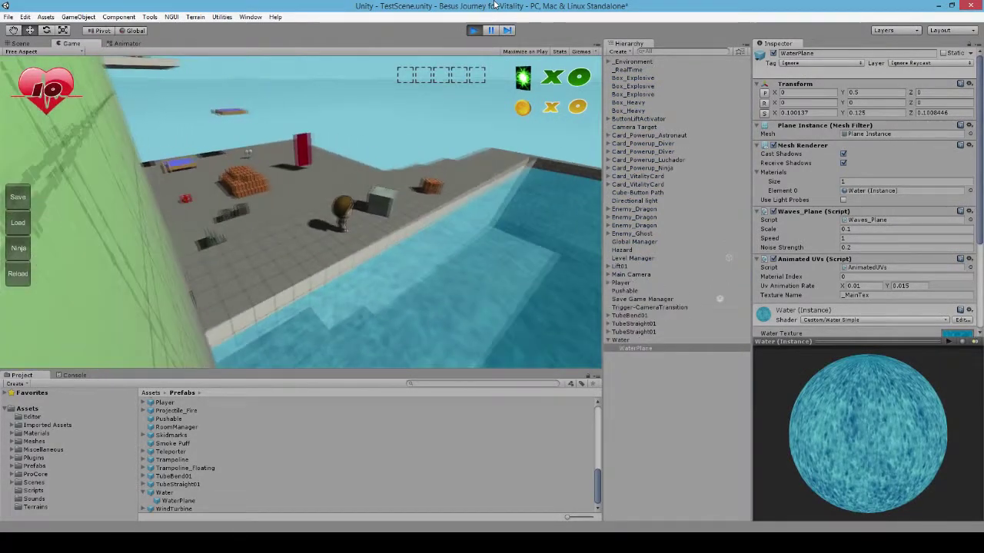
{"action": "left_click", "coordinate": [474, 31]}
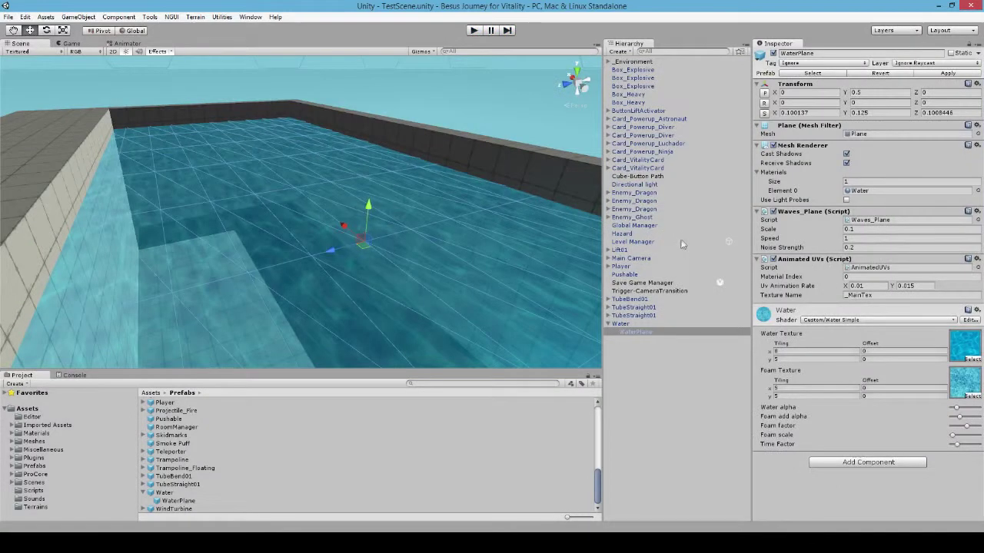
Try switching off the Audio Source on the Main Camera and review its playback settings
{"action": "left_click", "coordinate": [638, 259]}
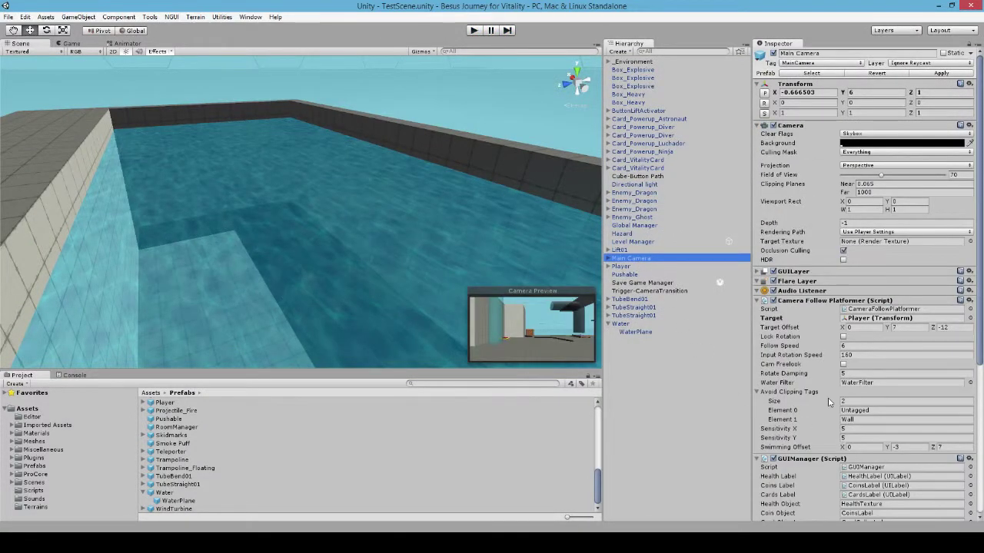
{"action": "scroll", "coordinate": [828, 401], "scroll_direction": "down", "scroll_amount": 5}
{"action": "scroll", "coordinate": [828, 402], "scroll_direction": "down", "scroll_amount": 3}
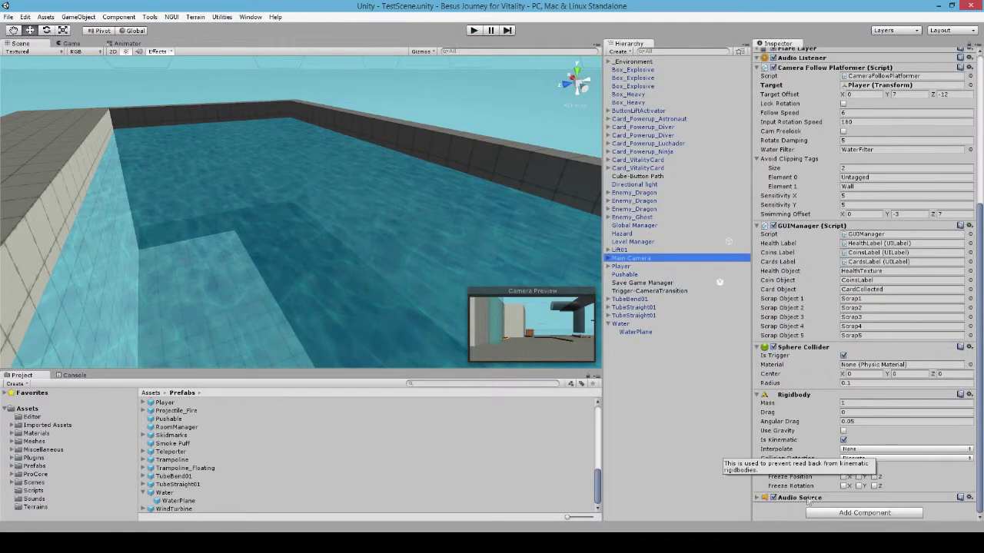
{"action": "left_click", "coordinate": [773, 498]}
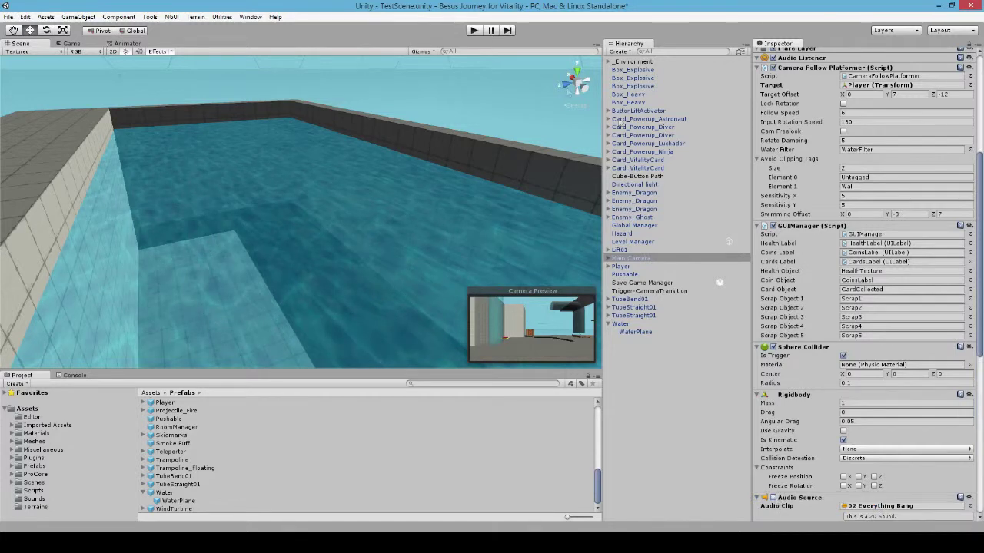
{"action": "scroll", "coordinate": [816, 423], "scroll_direction": "down", "scroll_amount": 10}
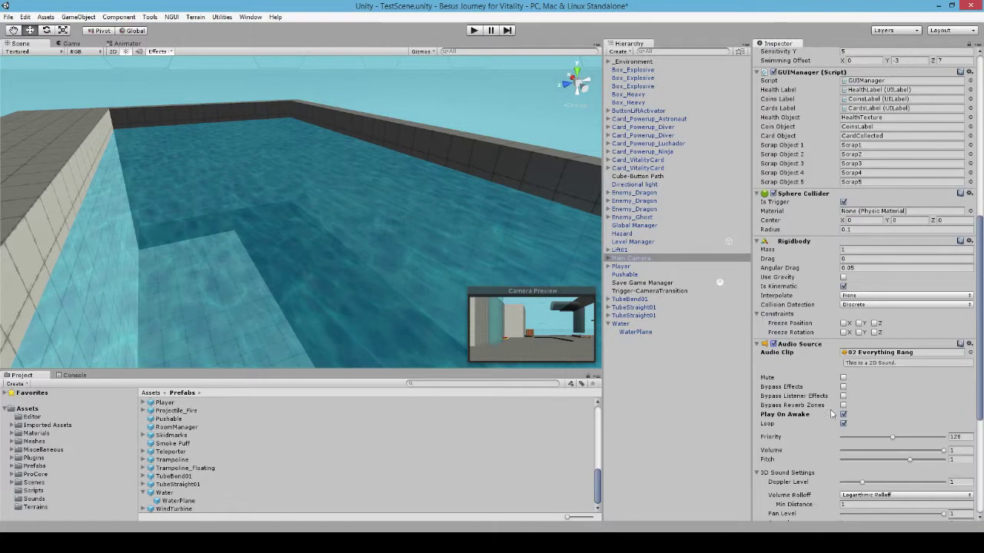
{"action": "scroll", "coordinate": [843, 416], "scroll_direction": "up", "scroll_amount": 20}
Start the play test and walk the character along the poolside into the water
{"action": "left_click", "coordinate": [473, 30]}
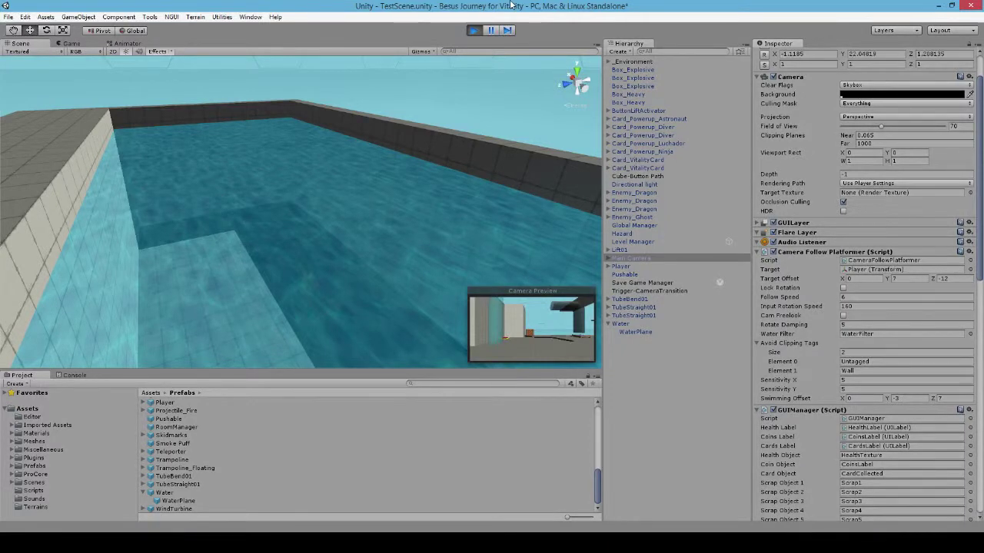
{"action": "key", "text": "Up"}
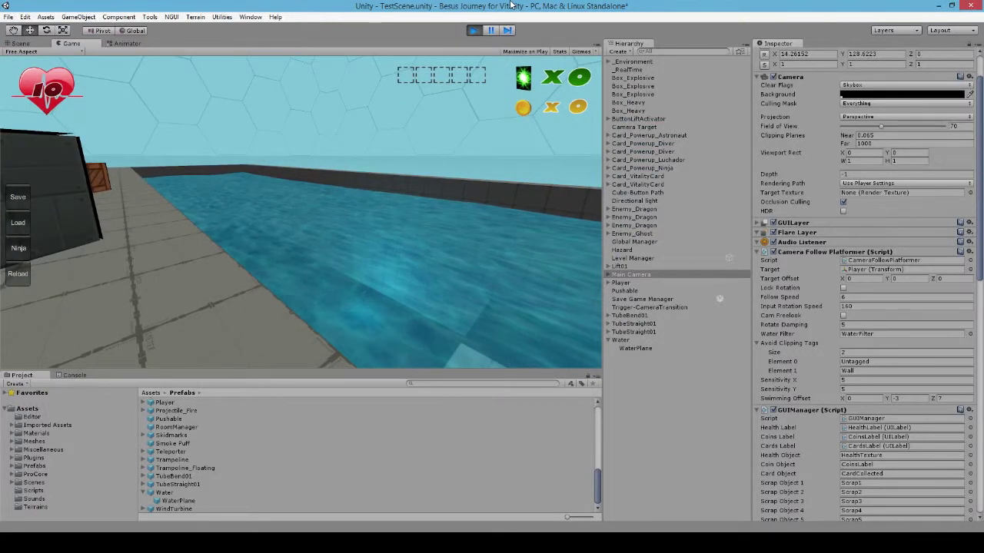
{"action": "key", "text": "Up"}
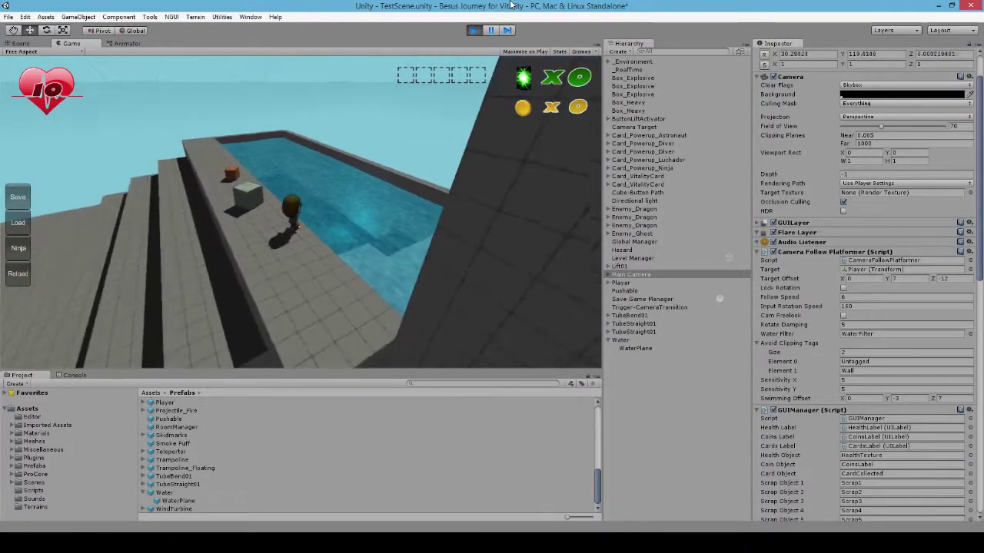
{"action": "key", "text": "Up"}
{"action": "key", "text": "Left"}
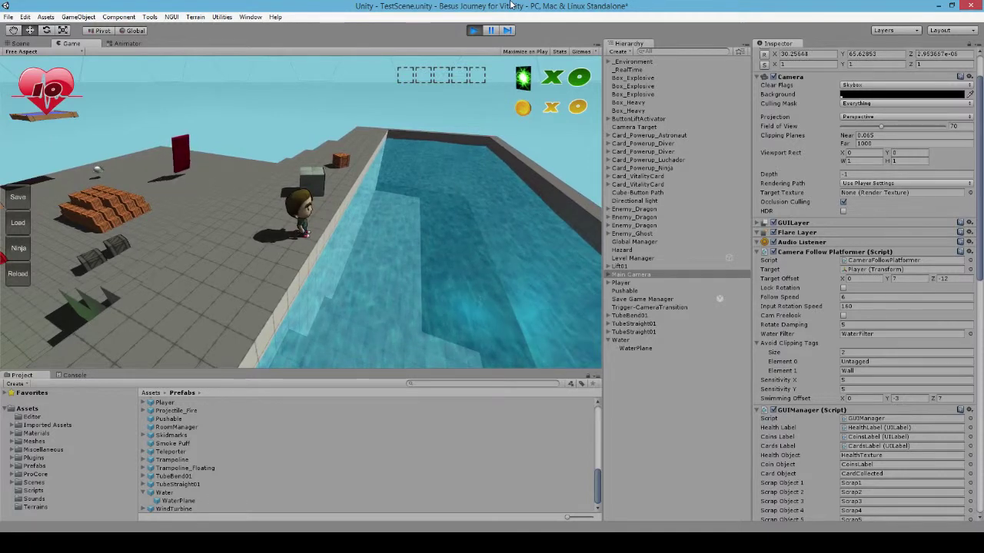
{"action": "key", "text": "Up"}
{"action": "key", "text": "Right"}
{"action": "key", "text": "space"}
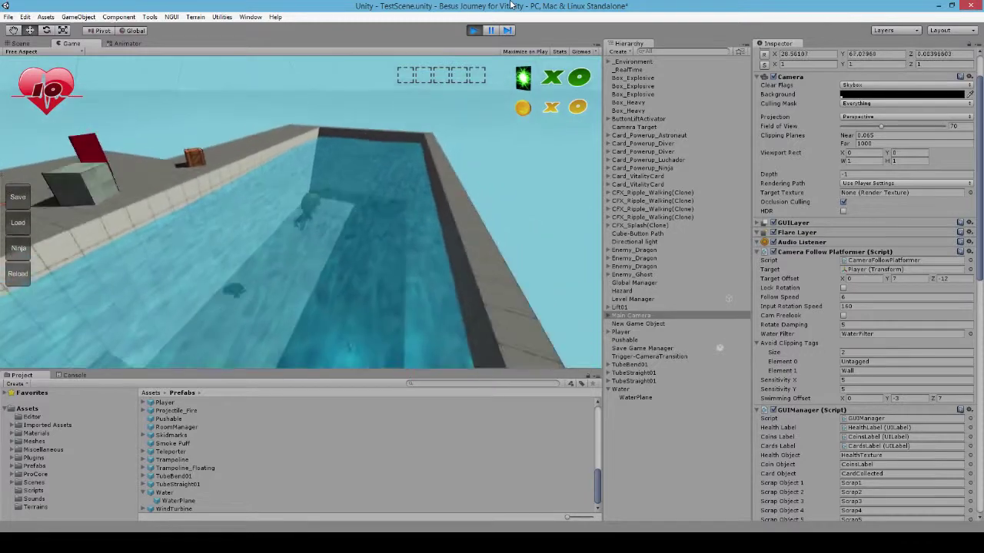
Test swimming at the surface and jumping the character out of the pool onto the deck near the crates
{"action": "key", "text": "space"}
{"action": "key", "text": "Left"}
{"action": "key", "text": "Left"}
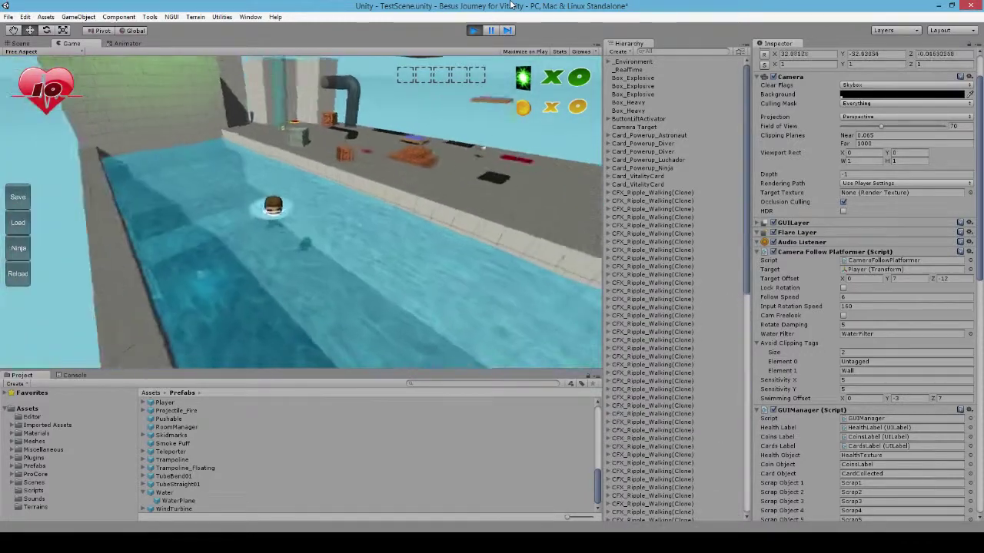
{"action": "key", "text": "space"}
{"action": "key", "text": "Right"}
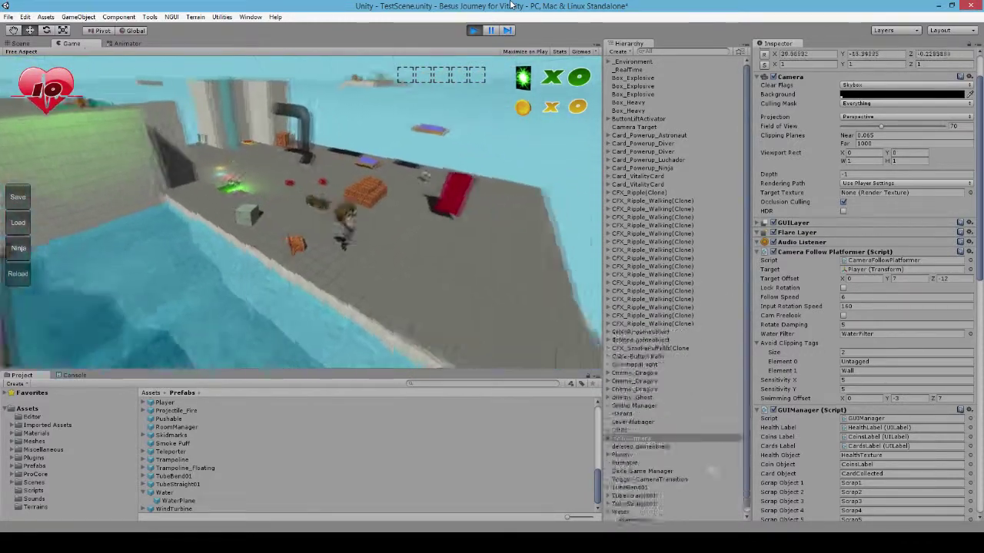
{"action": "key", "text": "space"}
{"action": "key", "text": "Right"}
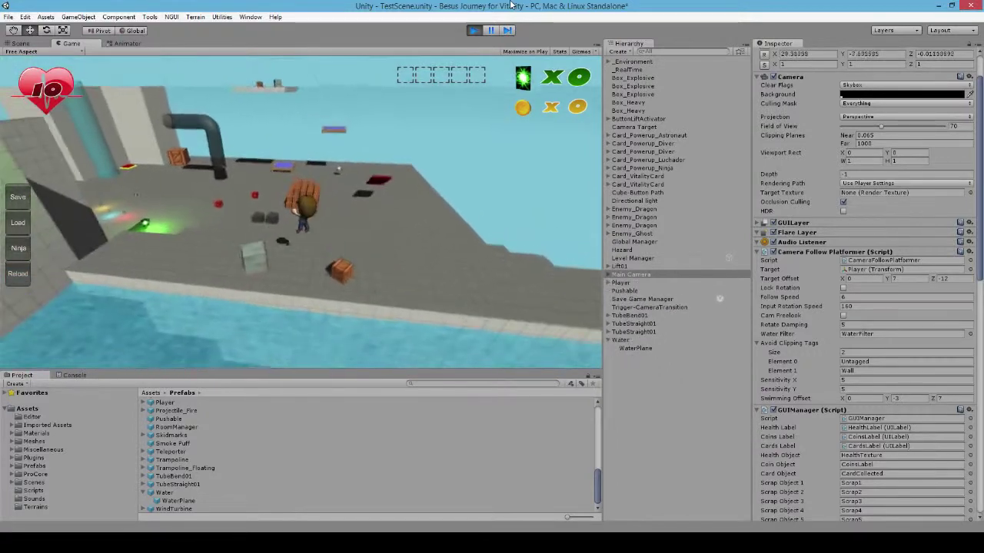
{"action": "key", "text": "space"}
{"action": "key", "text": "space"}
{"action": "key", "text": "Down"}
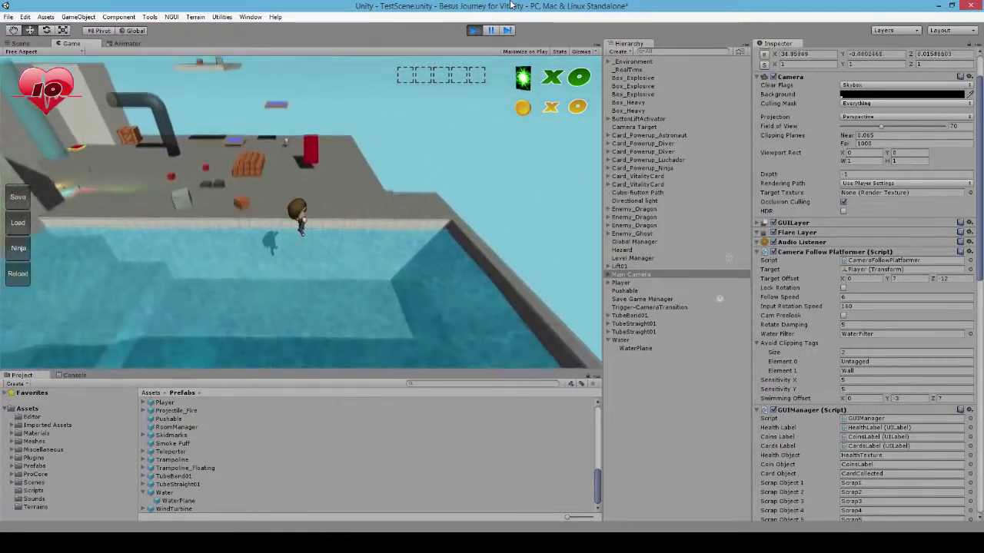
Send the character back into the pool and swim along the surface in several directions to test the ripples
{"action": "key", "text": "Right"}
{"action": "key", "text": "space"}
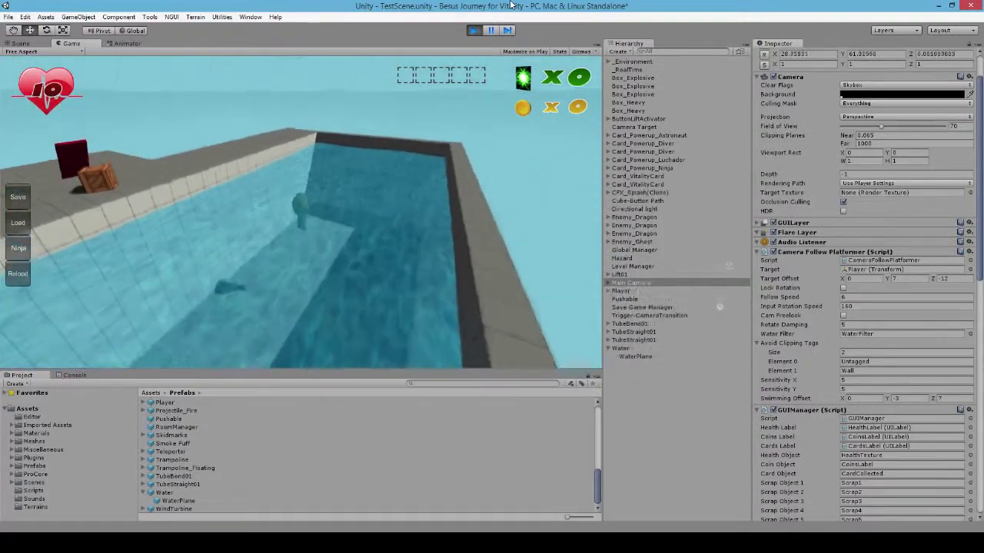
{"action": "key", "text": "Left"}
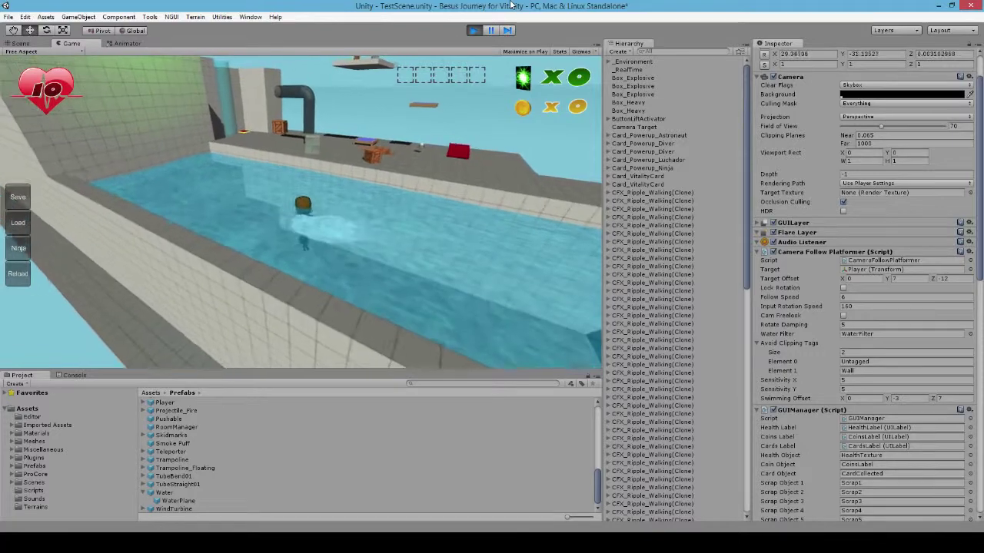
{"action": "key", "text": "Right"}
{"action": "key", "text": "Left"}
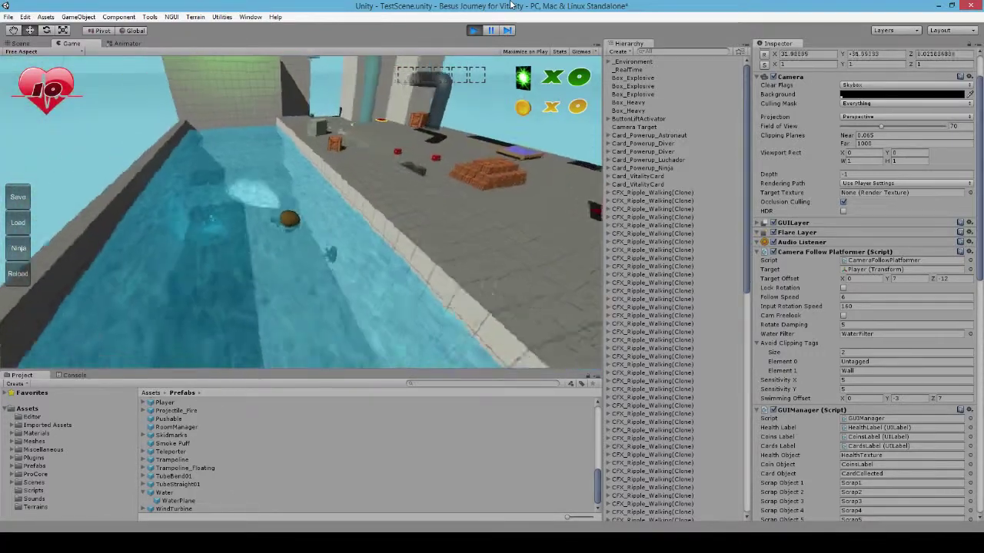
{"action": "key", "text": "Right"}
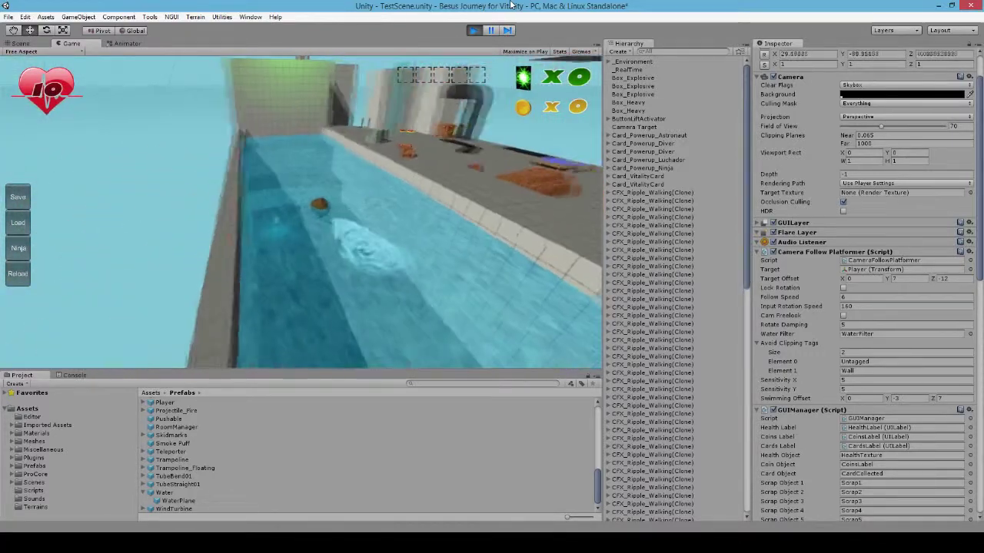
{"action": "key", "text": "Up"}
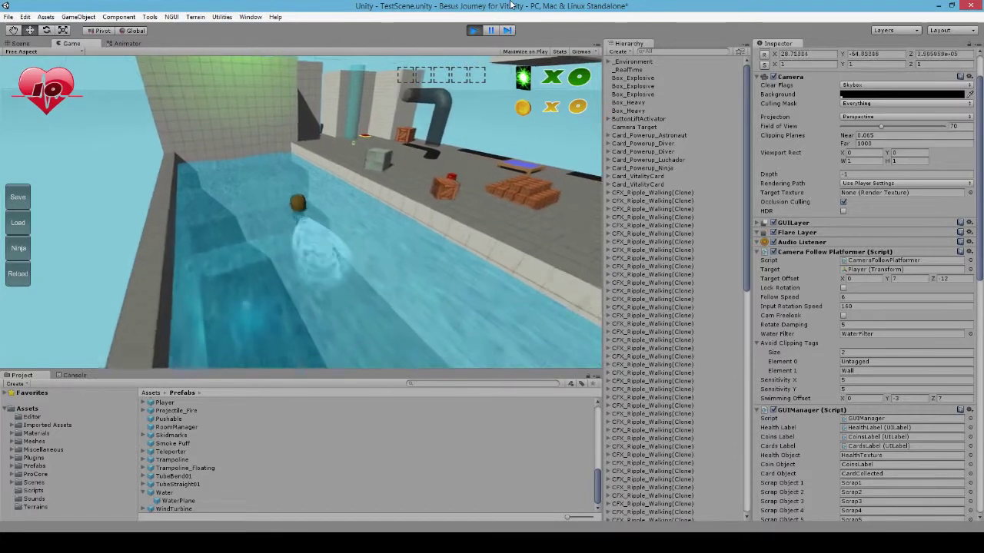
{"action": "key", "text": "Left"}
Swim the character underwater along the pool and back up toward the surface to test diving
{"action": "key", "text": "Up"}
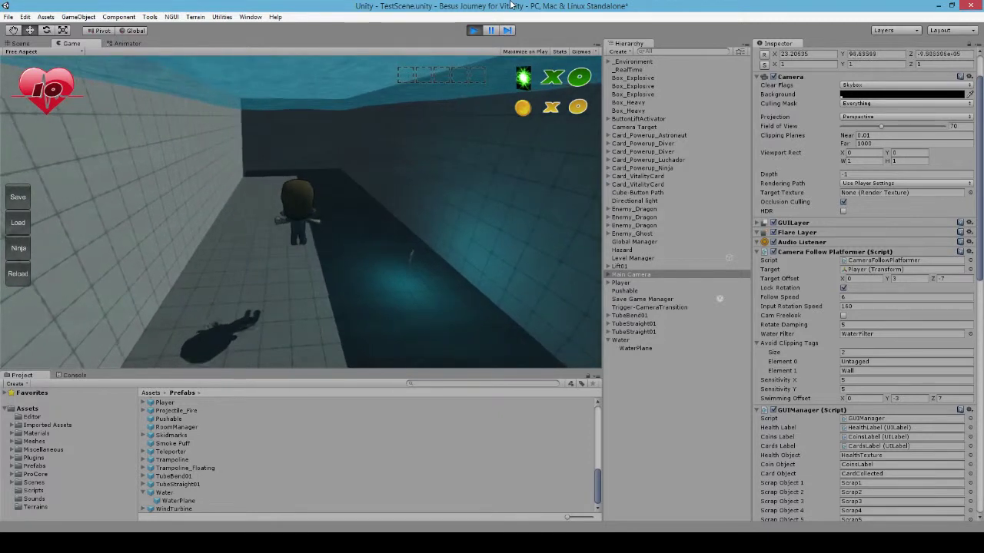
{"action": "key", "text": "Up"}
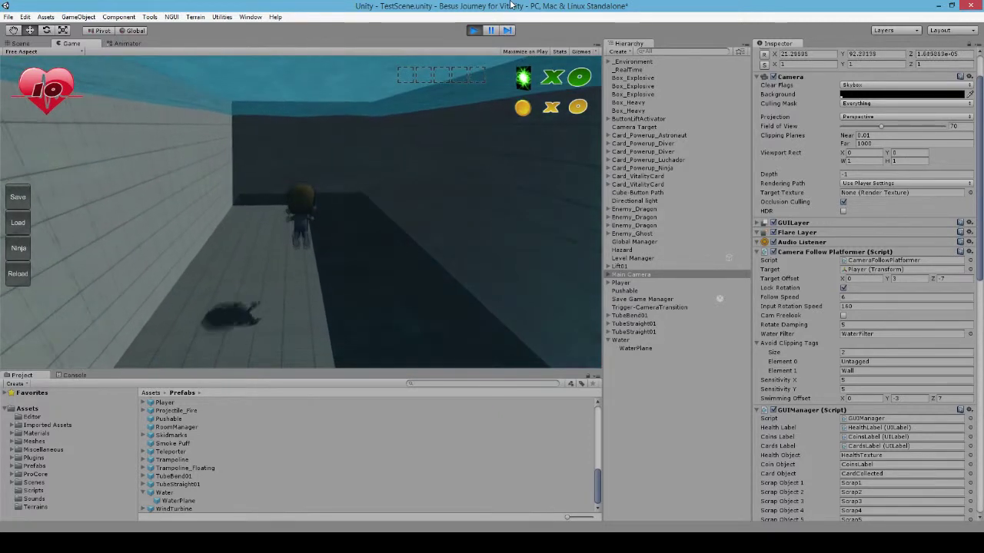
{"action": "key", "text": "Left"}
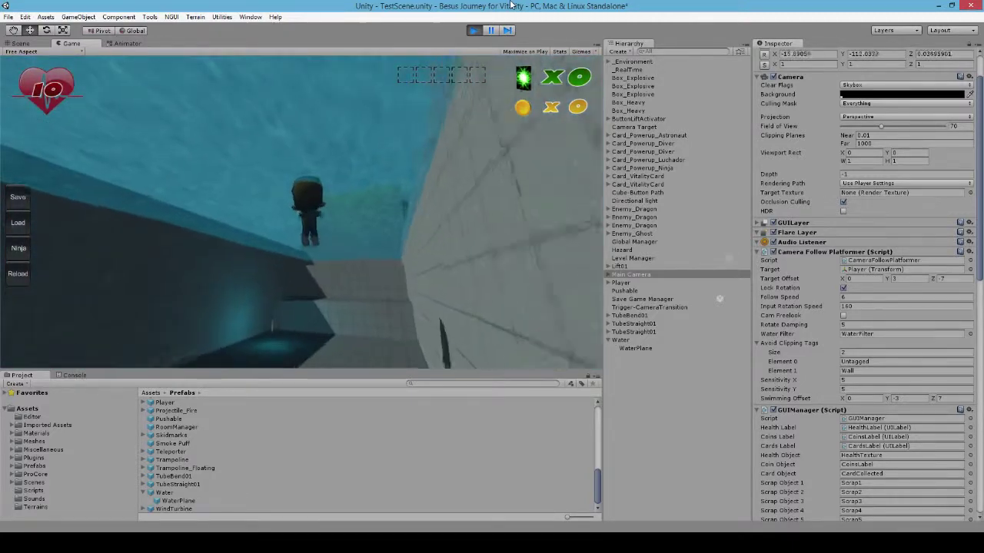
{"action": "key", "text": "space"}
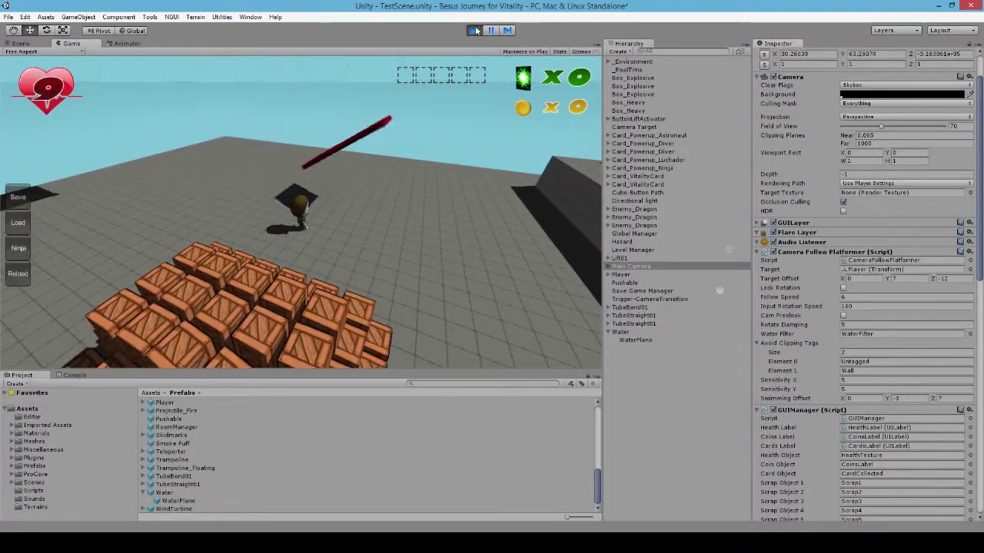
Stop the play test, select the red Hazard slab, and review its Hazard, Deal Damage, Audio Source and Rotation settings
{"action": "left_click", "coordinate": [474, 30]}
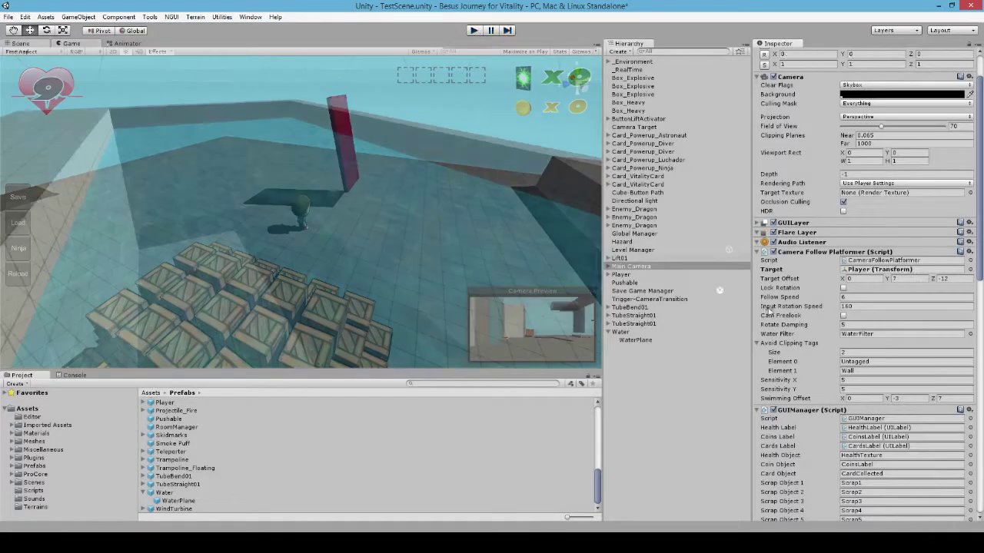
{"action": "right_click_drag", "start_coordinate": [542, 228], "coordinate": [275, 290]}
{"action": "key", "text": "w"}
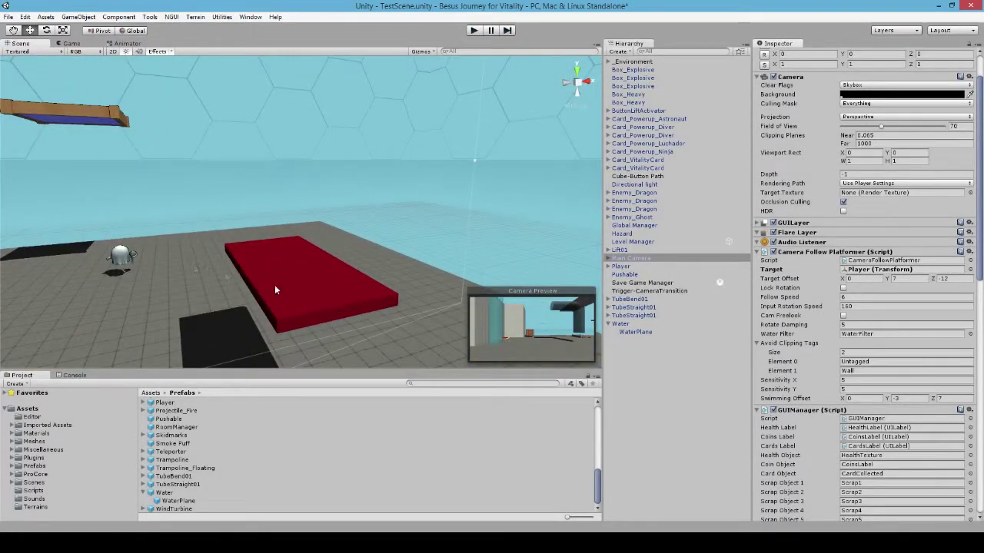
{"action": "left_click", "coordinate": [276, 290]}
{"action": "scroll", "coordinate": [822, 390], "scroll_direction": "down", "scroll_amount": 5}
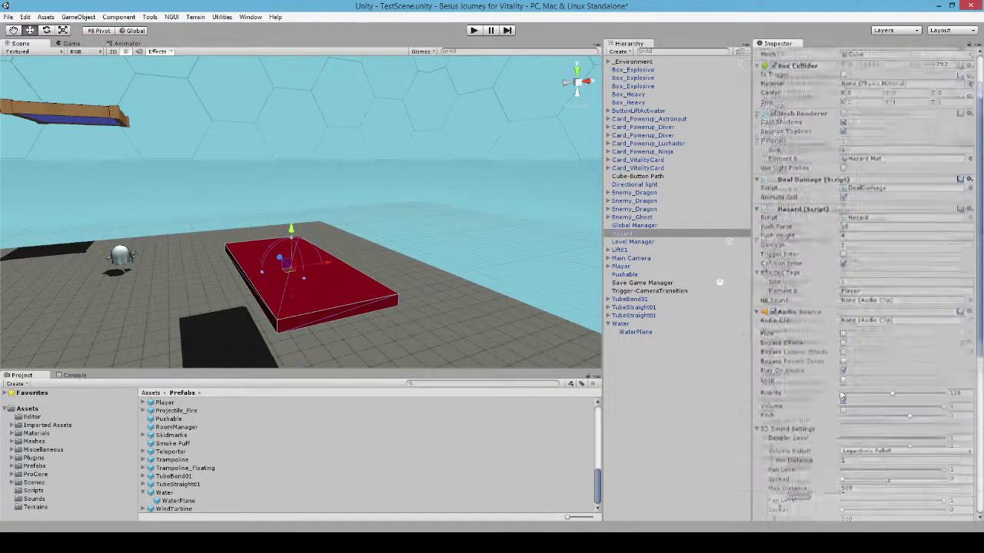
{"action": "scroll", "coordinate": [839, 390], "scroll_direction": "up", "scroll_amount": 5}
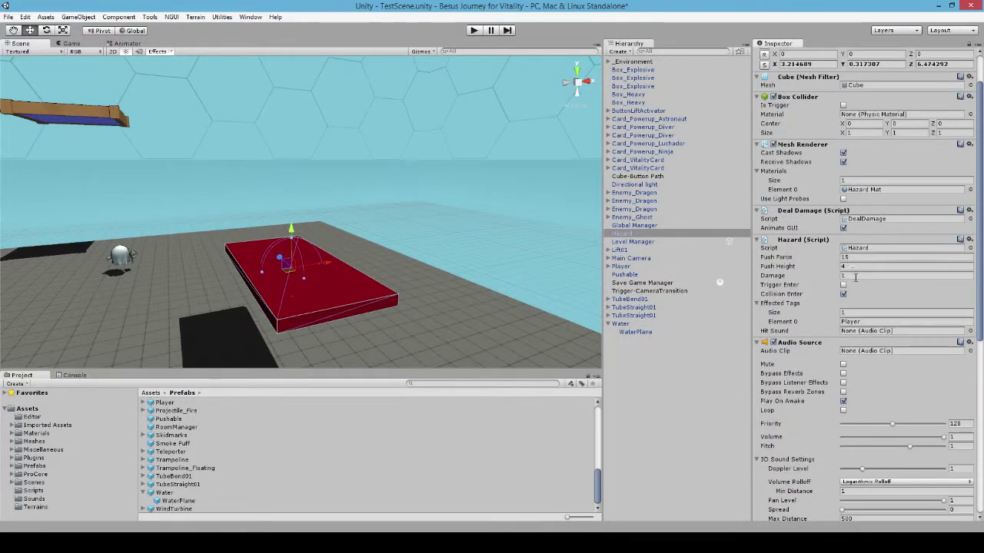
{"action": "scroll", "coordinate": [854, 285], "scroll_direction": "down", "scroll_amount": 10}
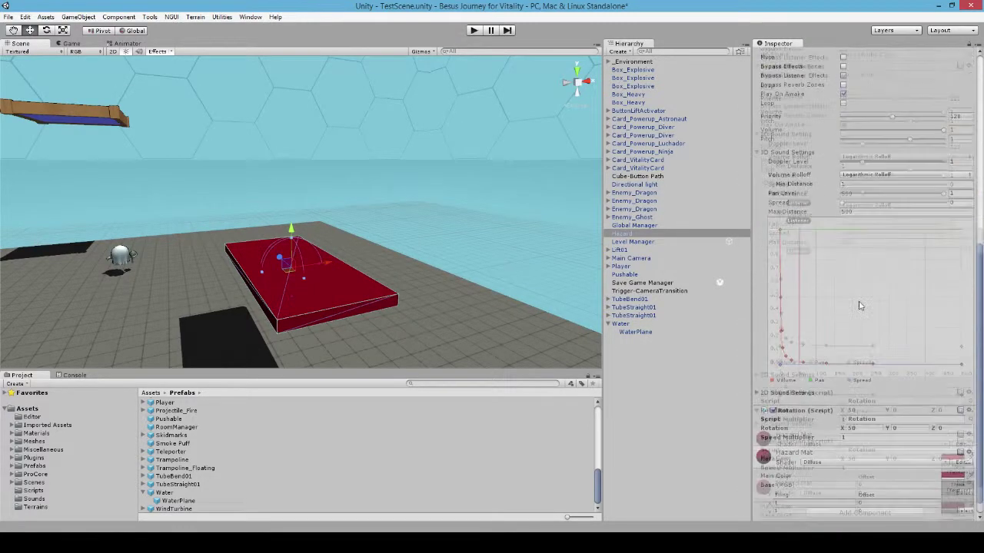
Remove the Rotation script component from the red Hazard slab
{"action": "left_click", "coordinate": [970, 393]}
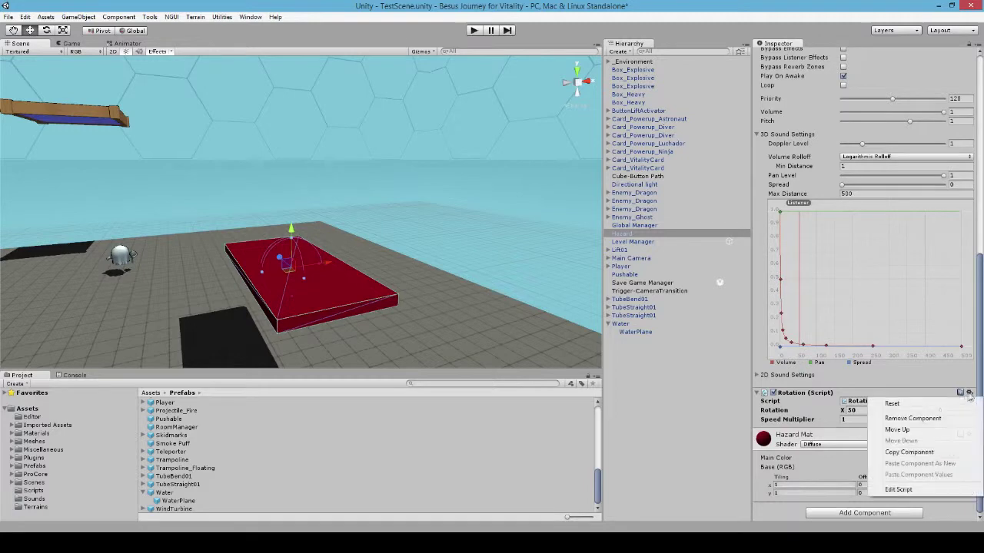
{"action": "left_click", "coordinate": [919, 418]}
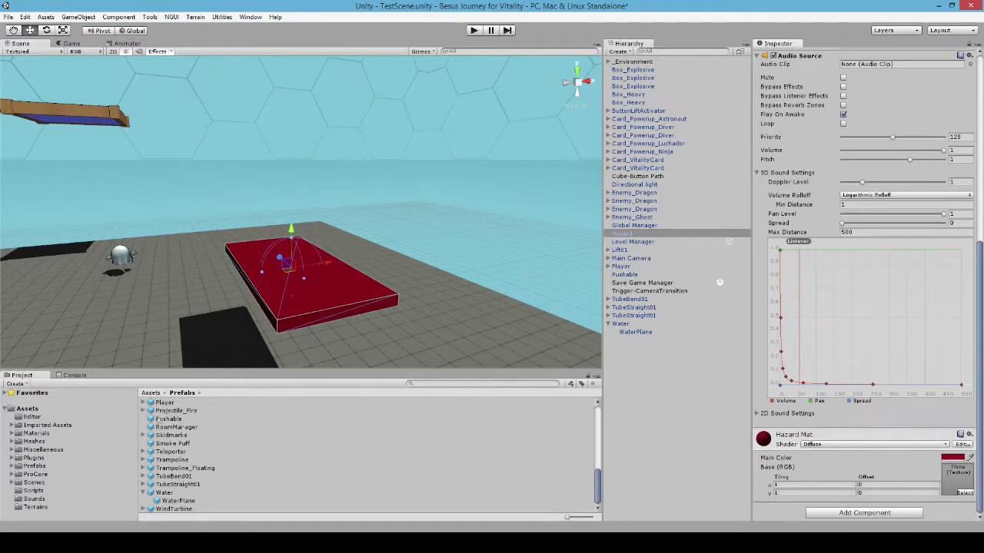
Attach the RotationTimed script to the Smoke Puff prefab, keep its rotation axis at XAxis, and review its settings
{"action": "left_click", "coordinate": [188, 443]}
{"action": "scroll", "coordinate": [206, 456], "scroll_direction": "up", "scroll_amount": 4}
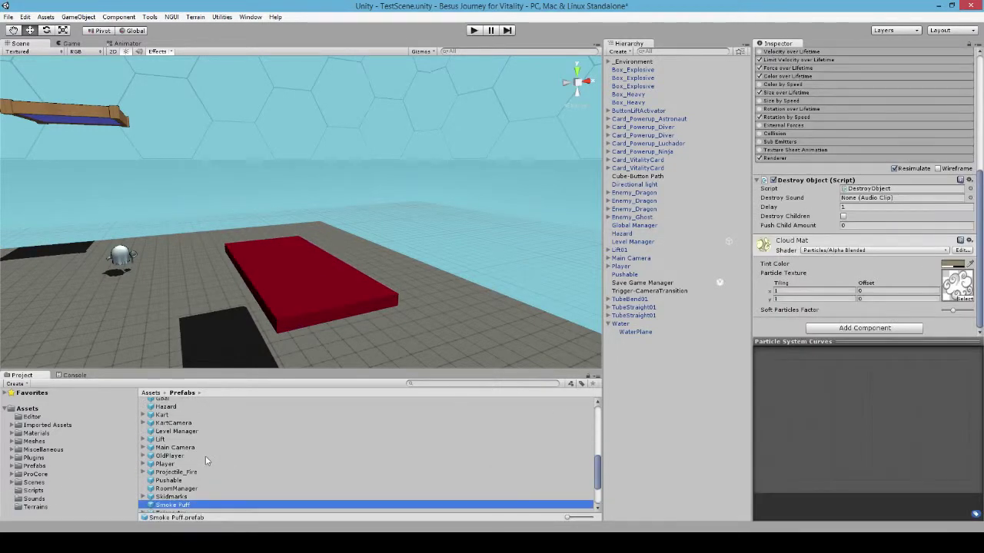
{"action": "left_click", "coordinate": [33, 490]}
{"action": "left_click_drag", "start_coordinate": [175, 464], "coordinate": [841, 401]}
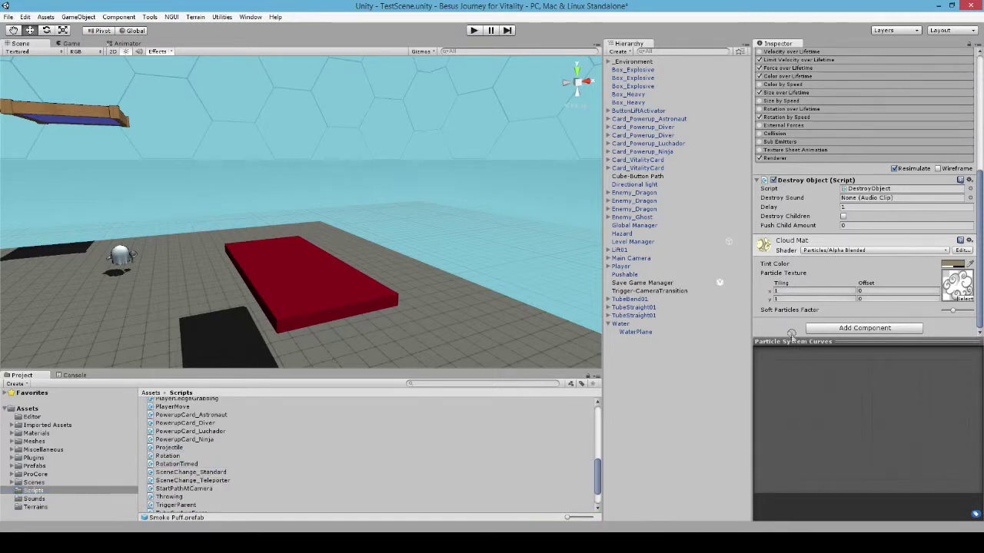
{"action": "left_click_drag", "start_coordinate": [790, 336], "coordinate": [792, 335]}
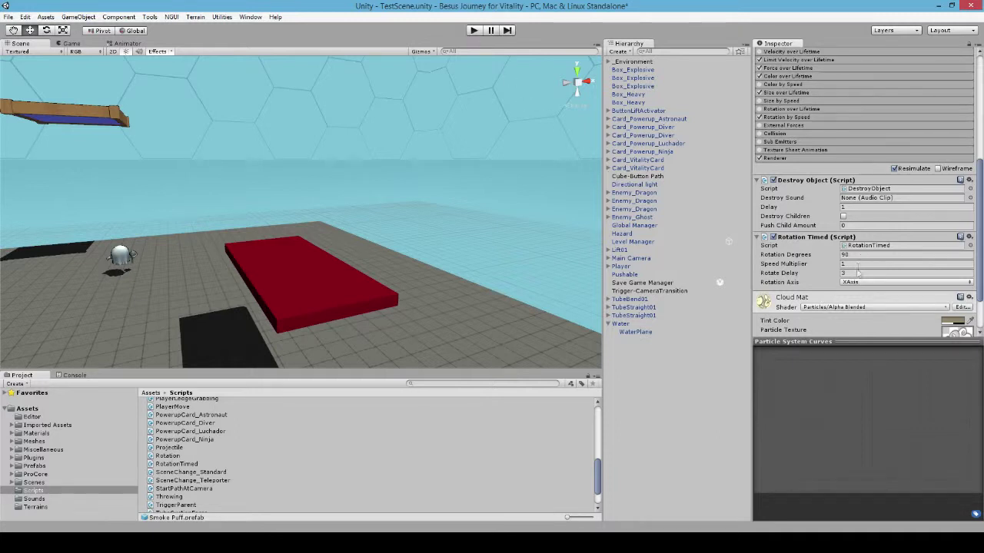
{"action": "left_click", "coordinate": [860, 284]}
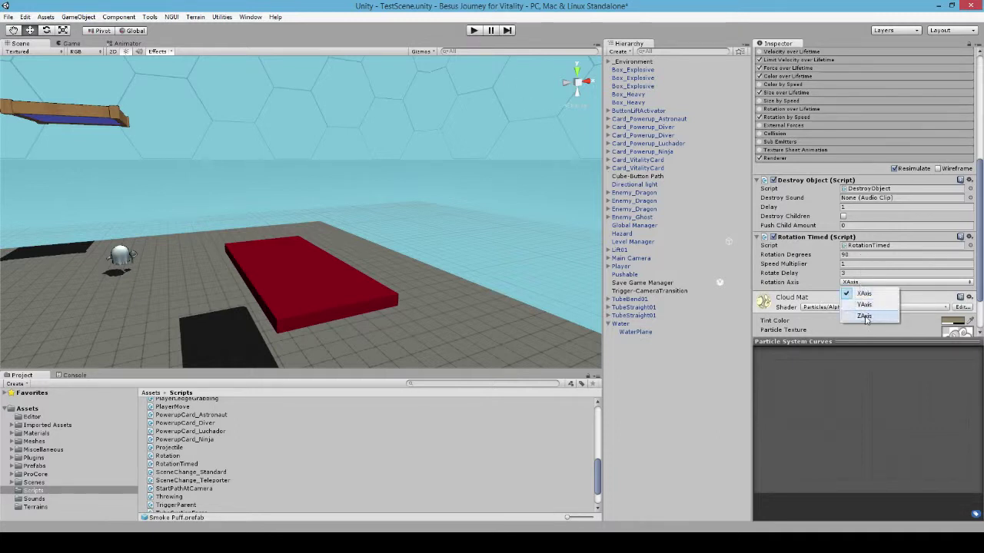
{"action": "left_click", "coordinate": [864, 295]}
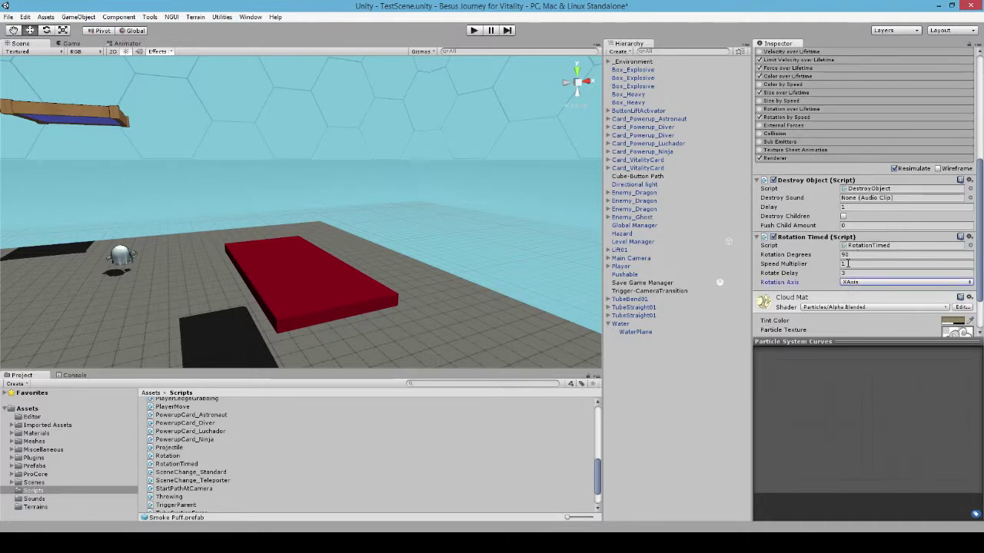
{"action": "left_click", "coordinate": [849, 274]}
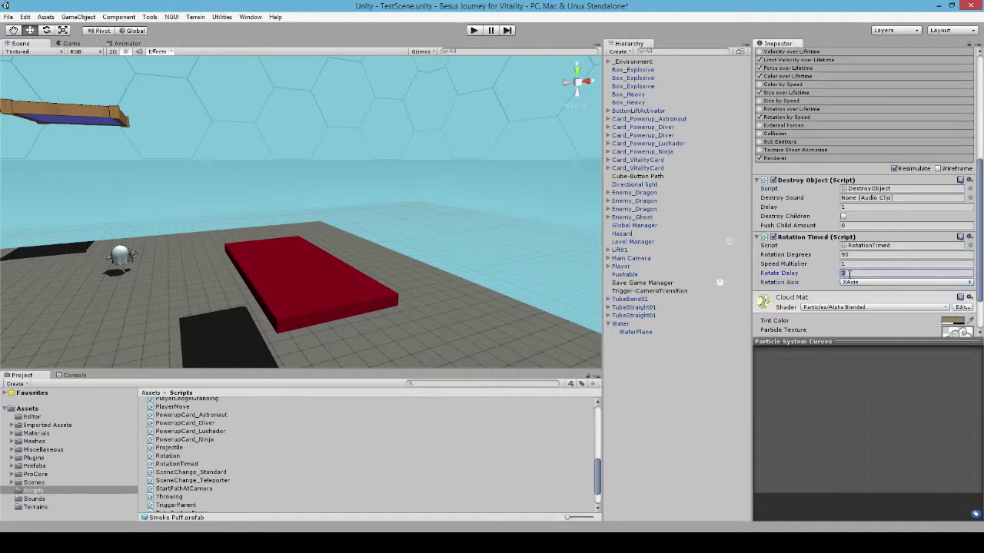
Run a play test, switch the Smoke Puff's Rotation Timed axis to YAxis, and stop the play test
{"action": "left_click", "coordinate": [475, 30]}
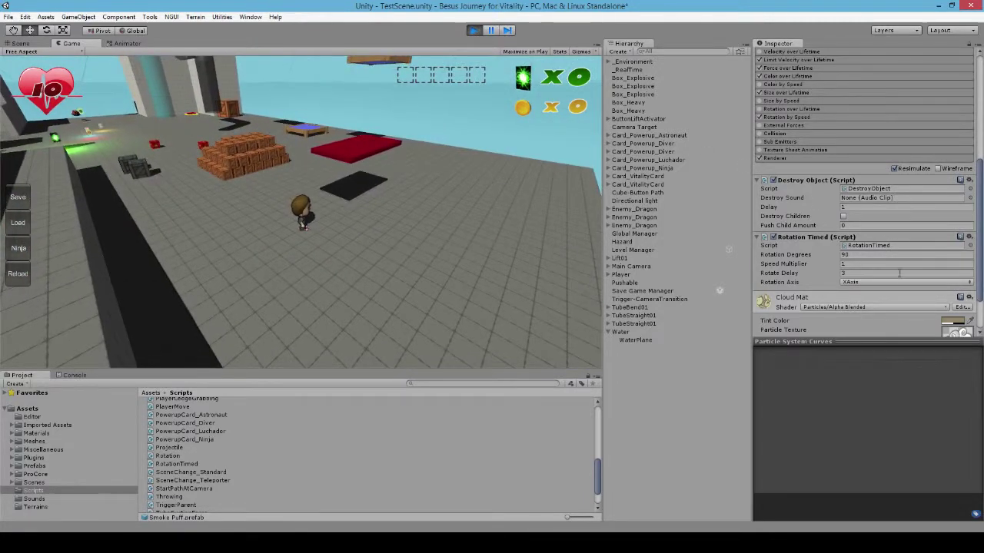
{"action": "left_click", "coordinate": [876, 283]}
{"action": "left_click", "coordinate": [867, 306]}
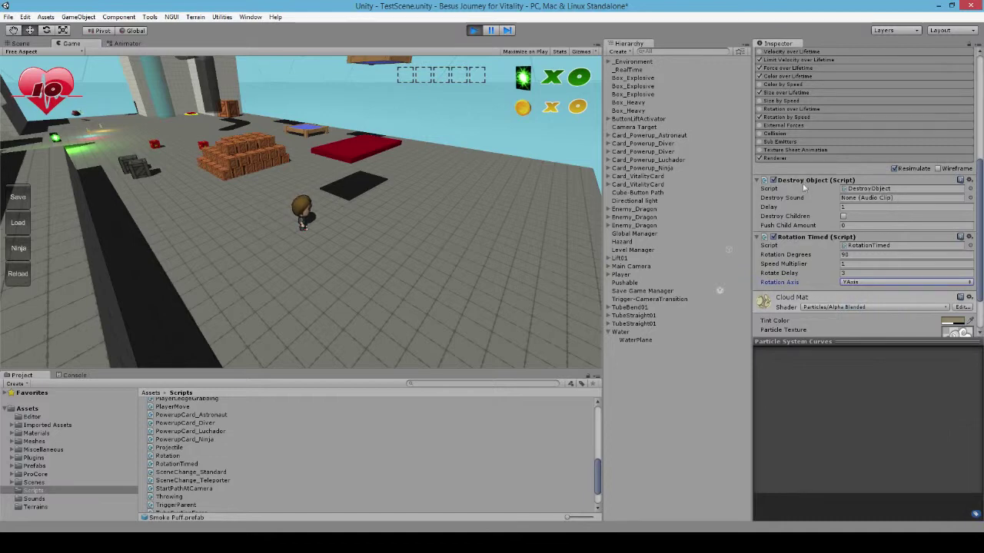
{"action": "left_click_drag", "start_coordinate": [981, 185], "coordinate": [960, 215]}
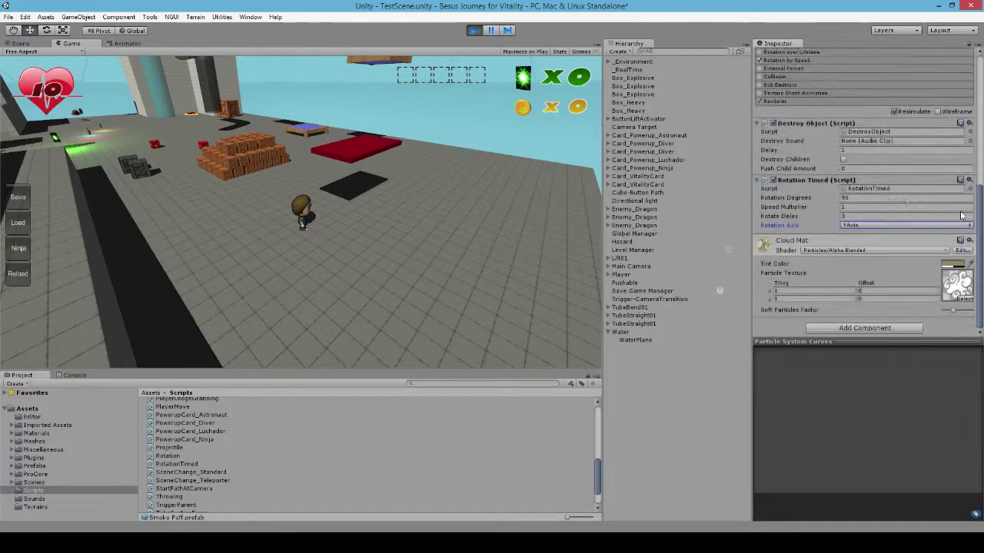
{"action": "left_click", "coordinate": [473, 31]}
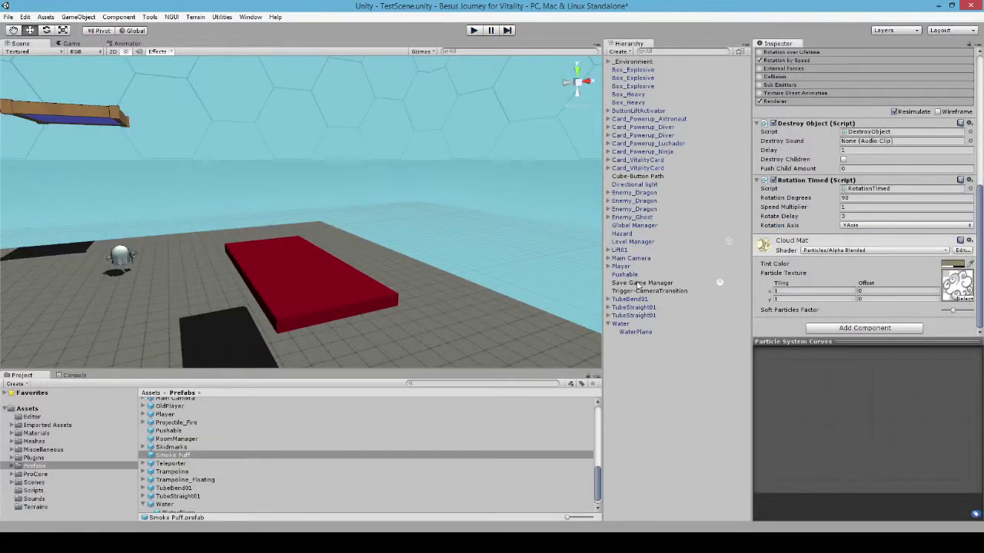
Return to the Smoke Puff prefab and remove its Rotation Timed component
{"action": "left_click", "coordinate": [281, 279]}
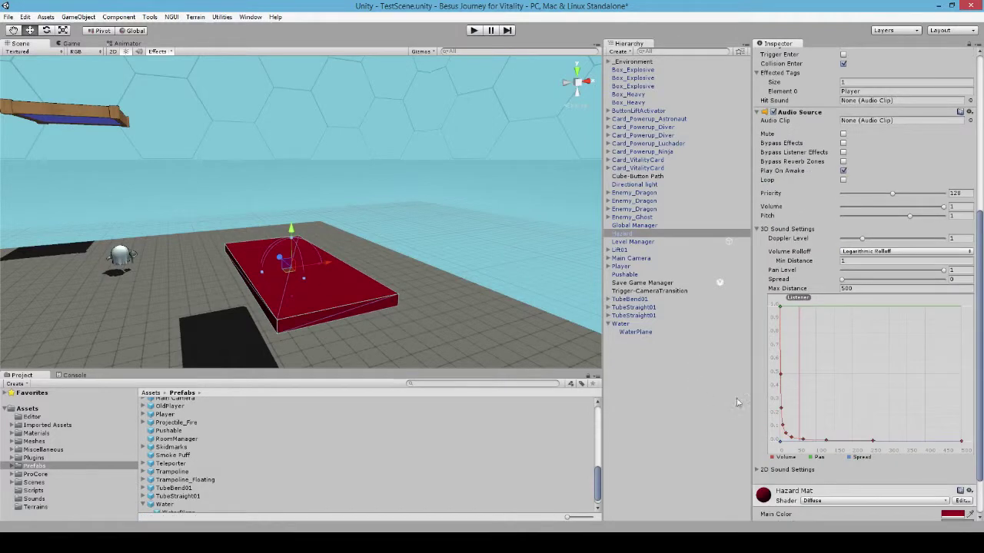
{"action": "key", "text": "ctrl+z"}
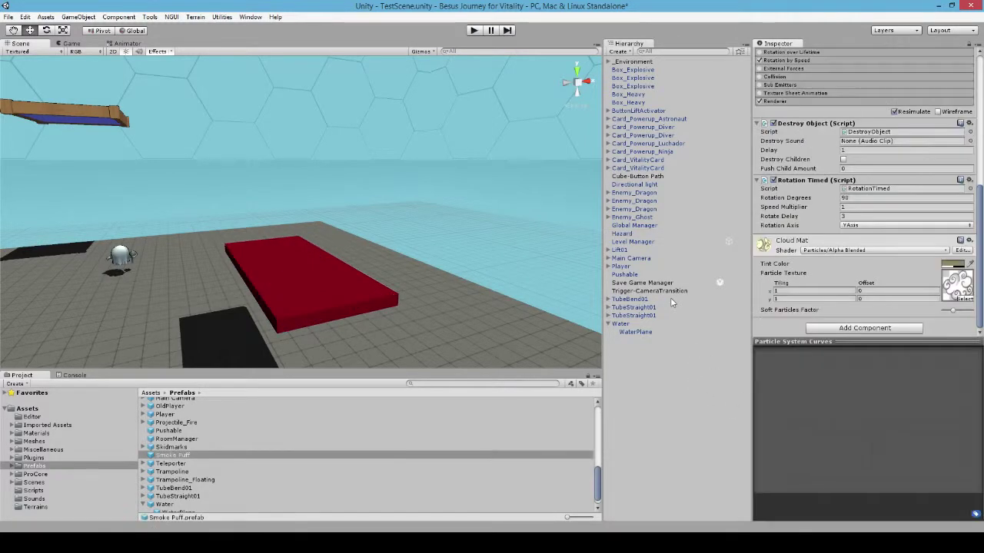
{"action": "right_click_drag", "start_coordinate": [442, 201], "coordinate": [428, 202]}
{"action": "left_click", "coordinate": [968, 180]}
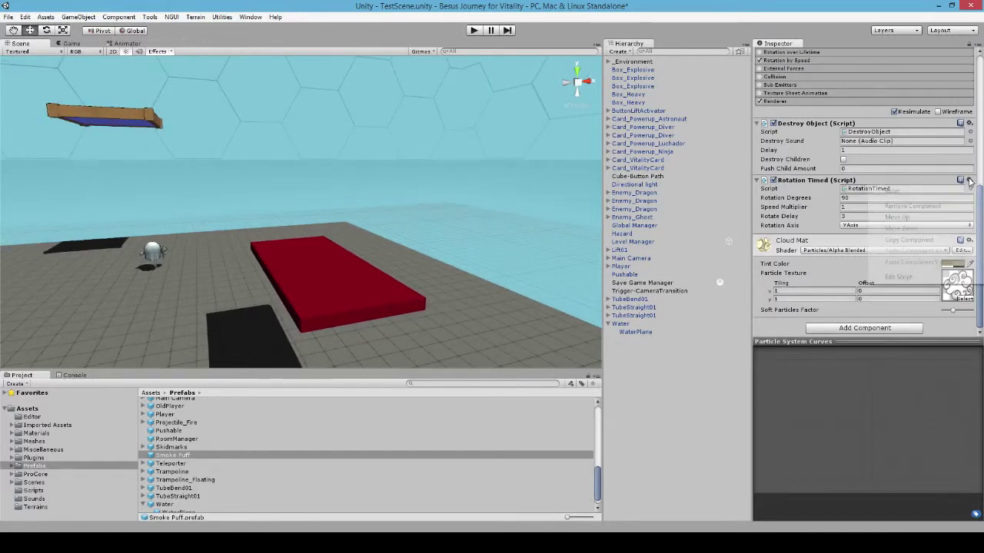
{"action": "left_click", "coordinate": [907, 204]}
Attach the RotationTimed script to the red Hazard slab and run a play test of its timed rotation
{"action": "left_click", "coordinate": [338, 265]}
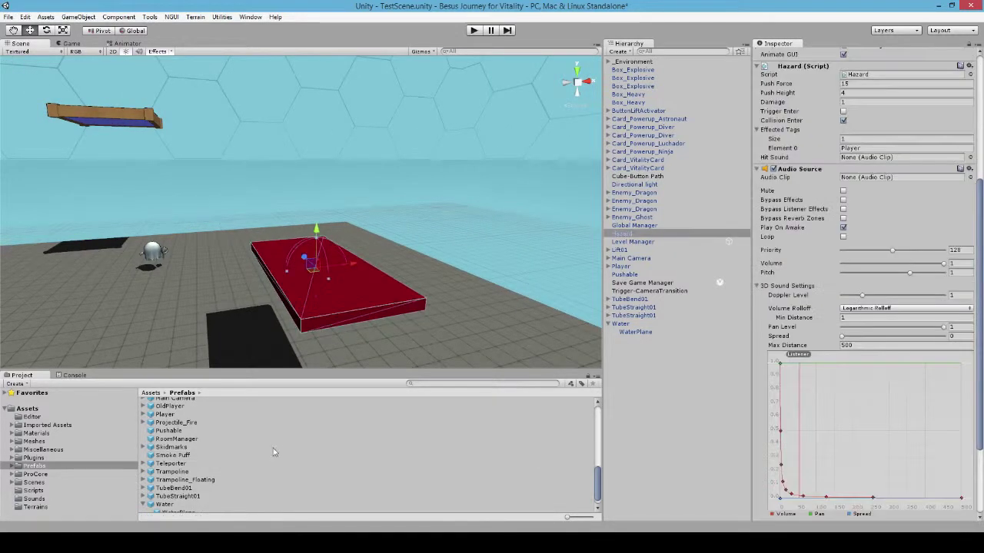
{"action": "left_click", "coordinate": [34, 491]}
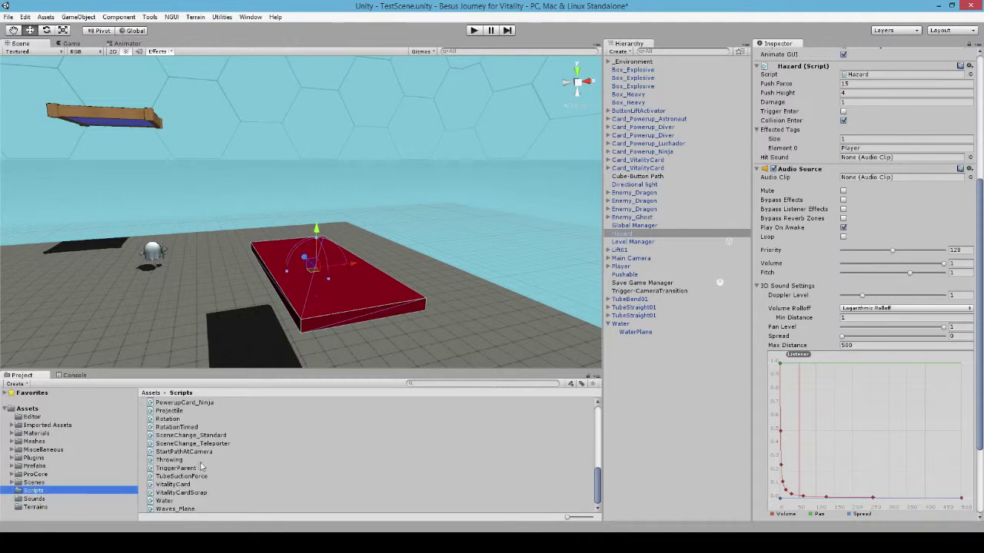
{"action": "scroll", "coordinate": [196, 476], "scroll_direction": "up", "scroll_amount": 2}
{"action": "scroll", "coordinate": [197, 475], "scroll_direction": "up", "scroll_amount": 2}
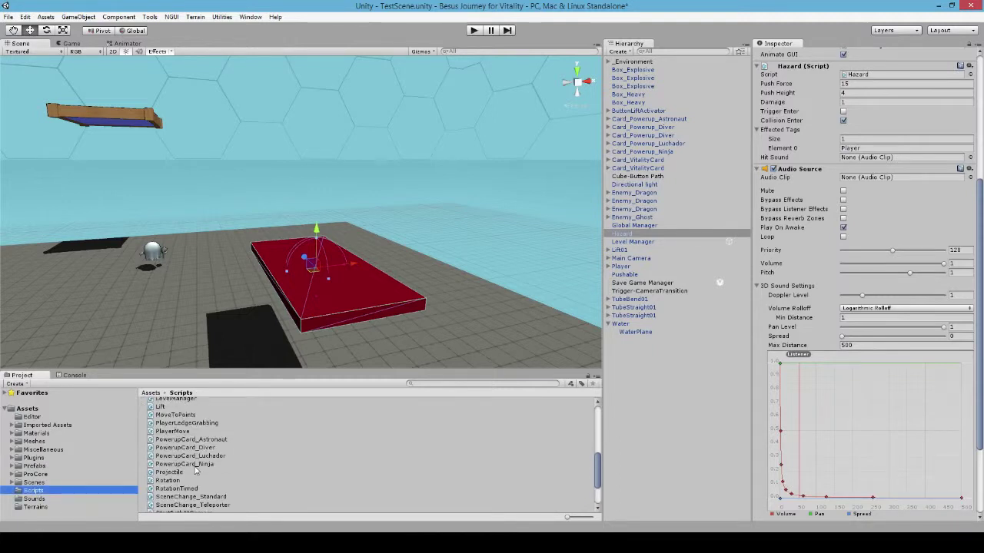
{"action": "scroll", "coordinate": [204, 475], "scroll_direction": "down", "scroll_amount": 2}
{"action": "left_click_drag", "start_coordinate": [186, 460], "coordinate": [805, 536]}
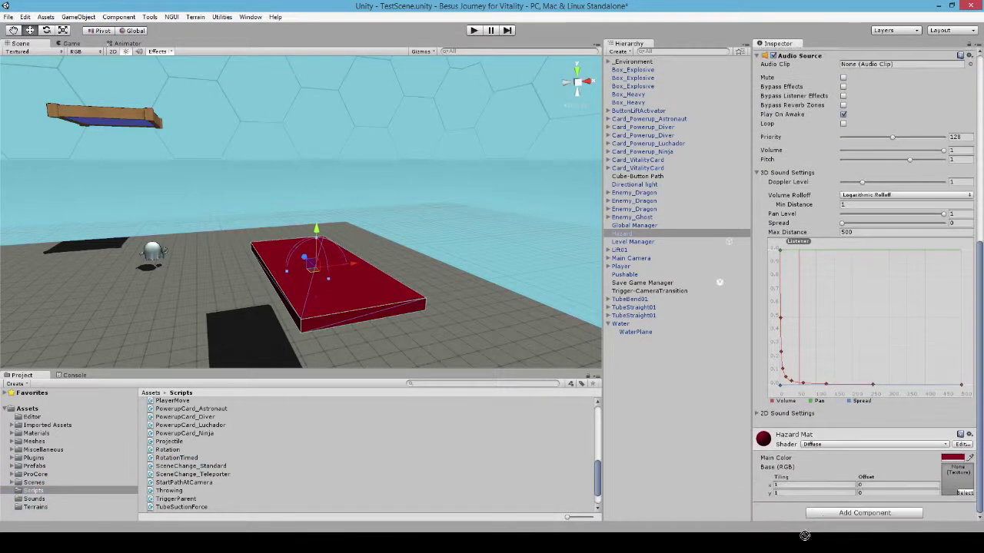
{"action": "left_click_drag", "start_coordinate": [187, 466], "coordinate": [791, 521]}
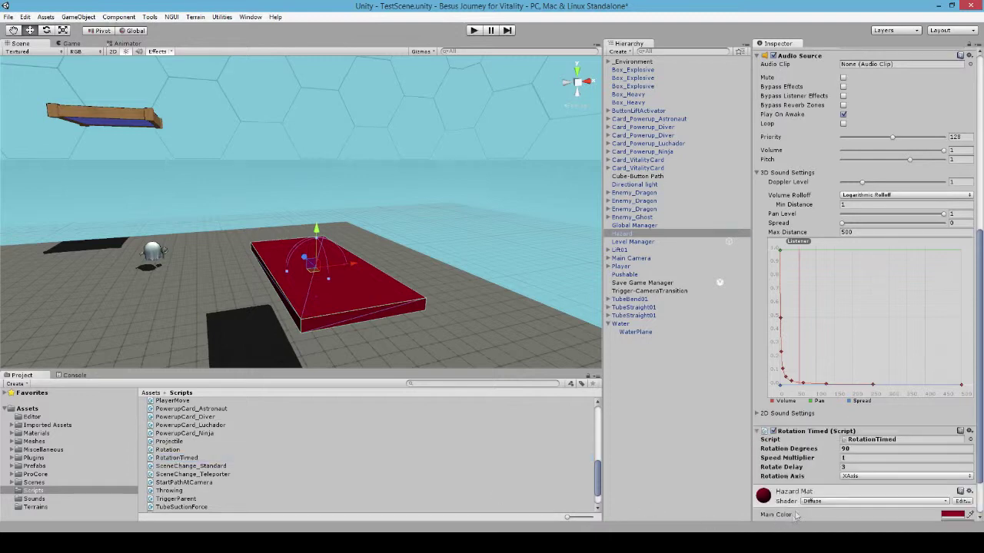
{"action": "left_click", "coordinate": [474, 30]}
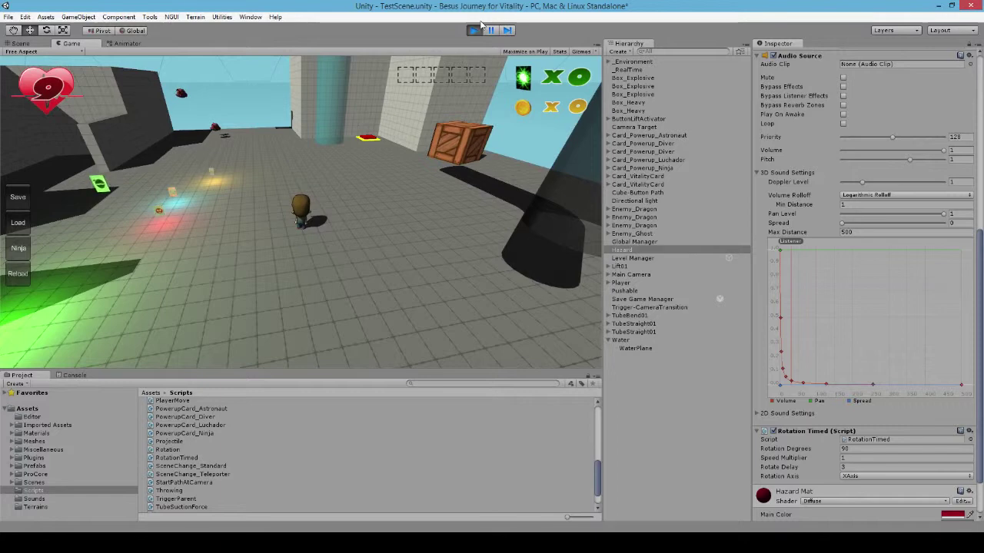
{"action": "left_click", "coordinate": [473, 30]}
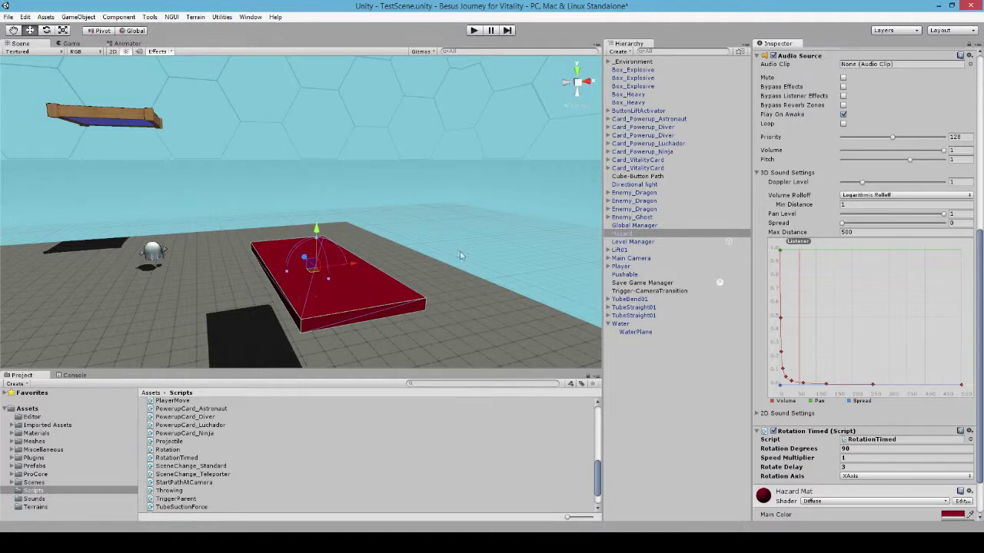
Browse the Scripts folder and examine the code from AnimatedCard_Celebration through ButtonPressTurbineActivate
{"action": "scroll", "coordinate": [186, 452], "scroll_direction": "up", "scroll_amount": 10}
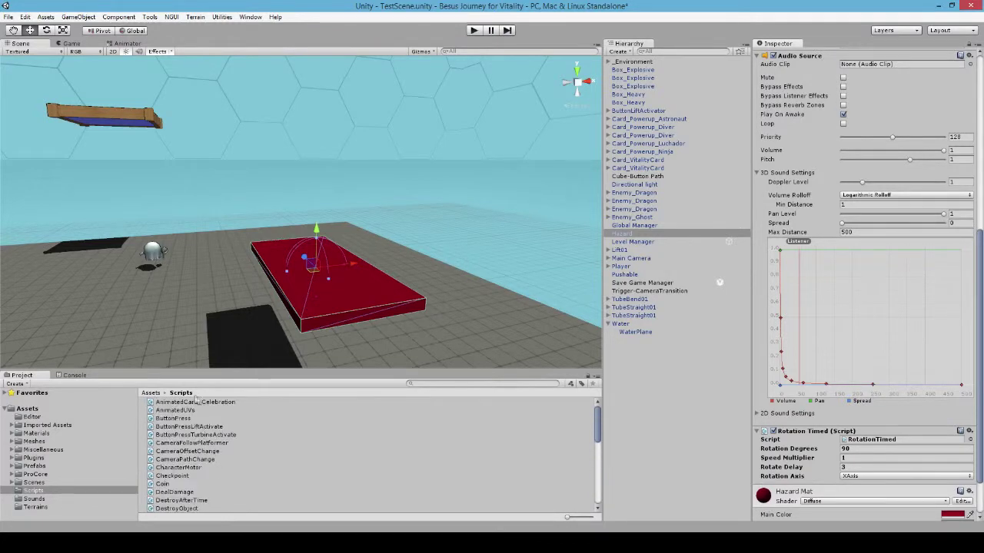
{"action": "left_click", "coordinate": [199, 403]}
{"action": "left_click", "coordinate": [185, 410]}
{"action": "left_click", "coordinate": [187, 418]}
{"action": "left_click", "coordinate": [191, 412]}
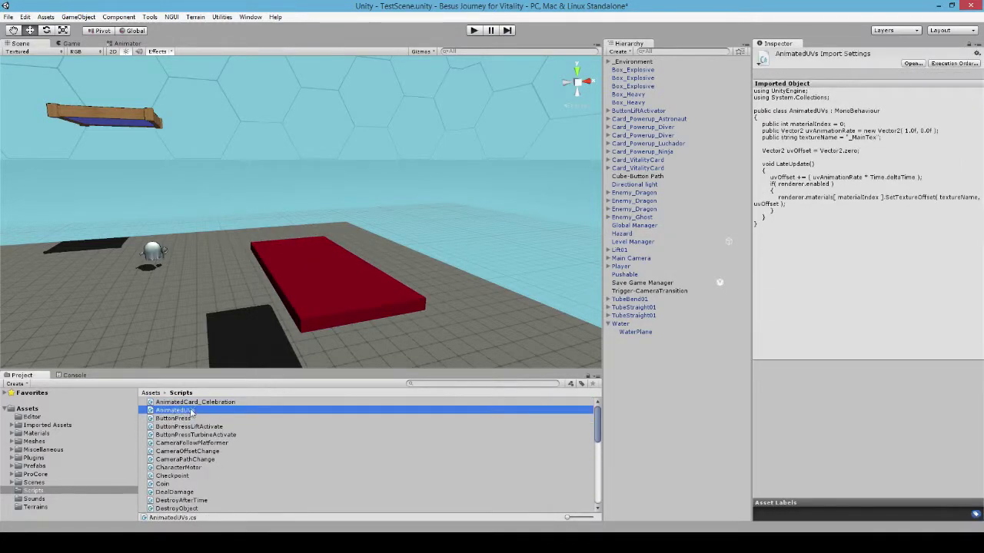
{"action": "left_click", "coordinate": [192, 419]}
{"action": "left_click", "coordinate": [193, 427]}
{"action": "left_click", "coordinate": [220, 435]}
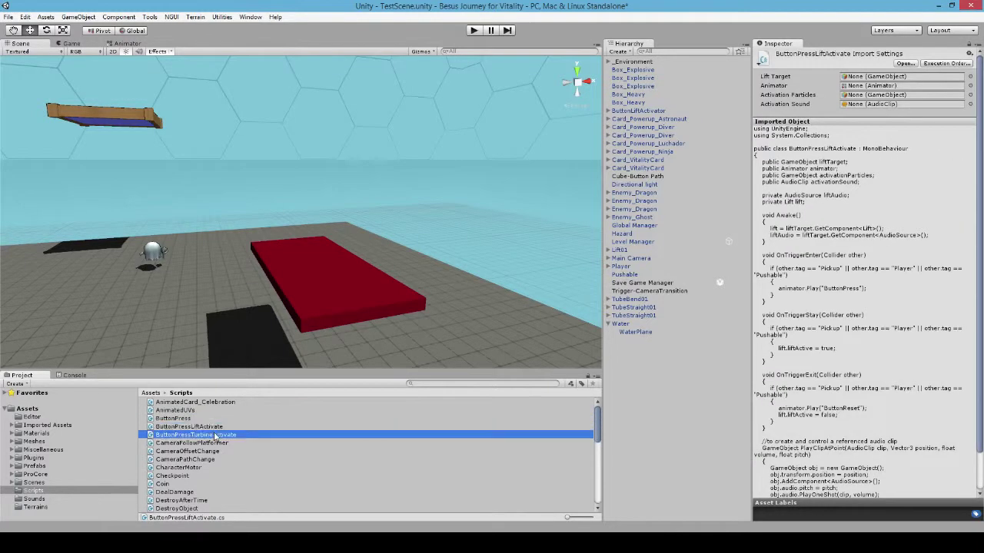
{"action": "scroll", "coordinate": [250, 433], "scroll_direction": "down", "scroll_amount": 8}
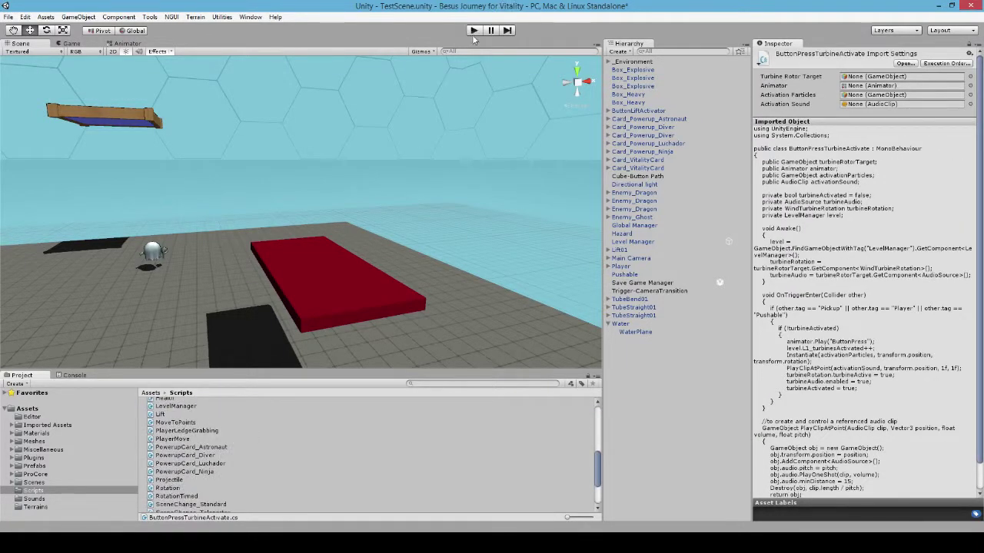
{"action": "scroll", "coordinate": [219, 467], "scroll_direction": "down", "scroll_amount": 3}
Select the green vitality card in the scene and examine it and its component settings up close
{"action": "right_click_drag", "start_coordinate": [354, 254], "coordinate": [165, 232]}
{"action": "left_click_drag", "start_coordinate": [165, 232], "coordinate": [518, 252], "text": "alt"}
{"action": "left_click", "coordinate": [261, 235]}
{"action": "right_click_drag", "start_coordinate": [517, 252], "coordinate": [538, 259]}
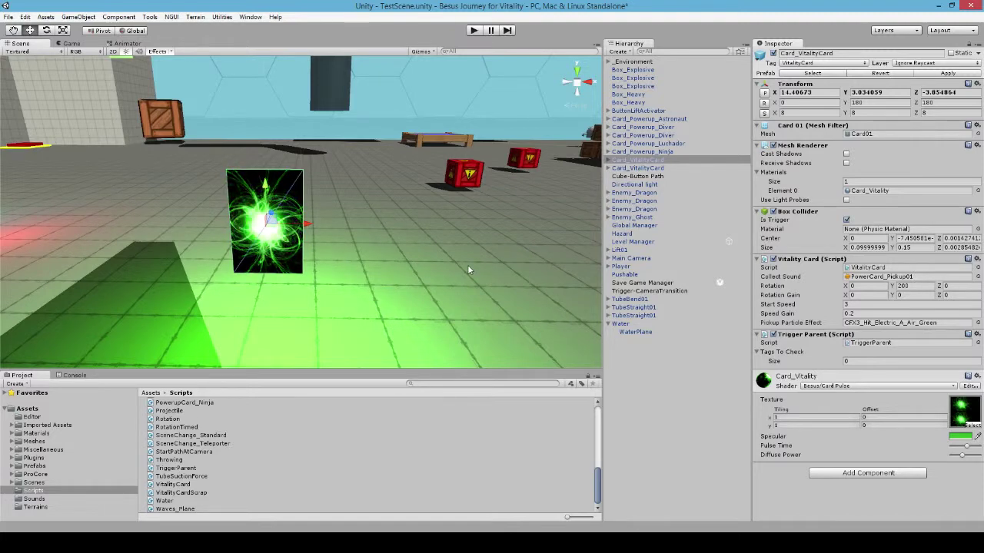
{"action": "right_click_drag", "start_coordinate": [467, 269], "coordinate": [455, 260]}
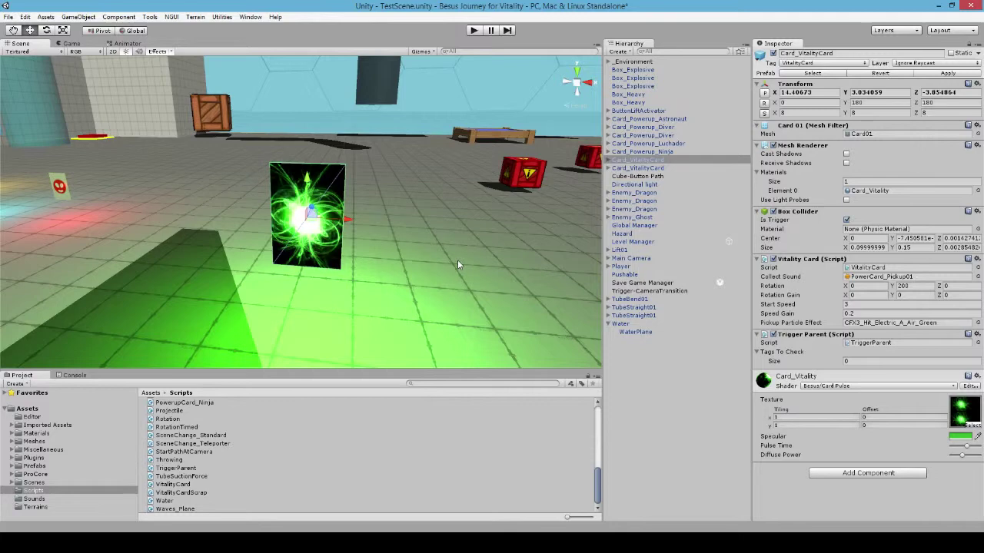
{"action": "key", "text": "w"}
{"action": "right_click_drag", "start_coordinate": [475, 245], "coordinate": [492, 252]}
{"action": "key", "text": "s"}
Play-test jumping around the level and collecting the vitality cards and coins, and stop the play test
{"action": "left_click", "coordinate": [474, 31]}
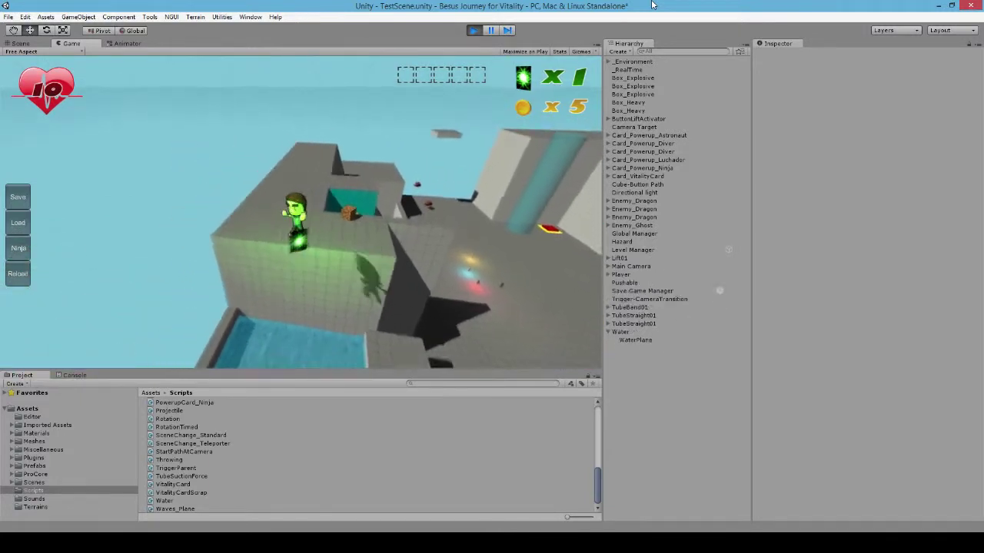
{"action": "key", "text": "space"}
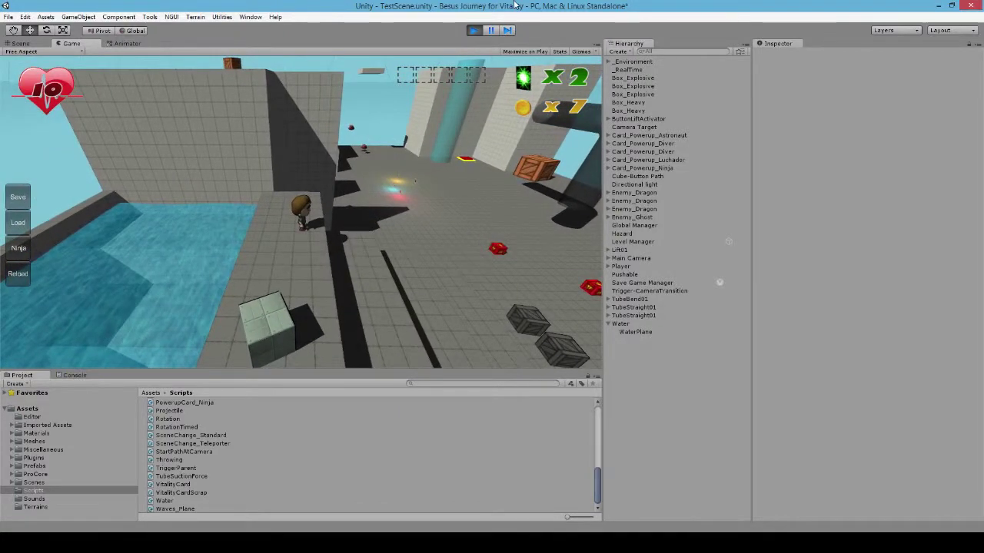
{"action": "left_click", "coordinate": [474, 30]}
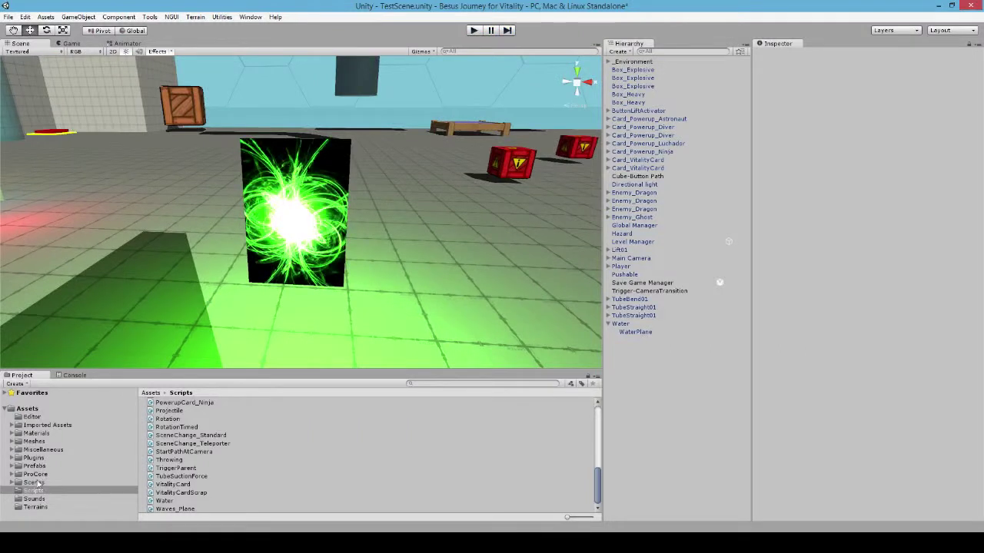
Open the LevelOne scene from the Scenes folder
{"action": "left_click", "coordinate": [34, 483]}
{"action": "double_click", "coordinate": [166, 411]}
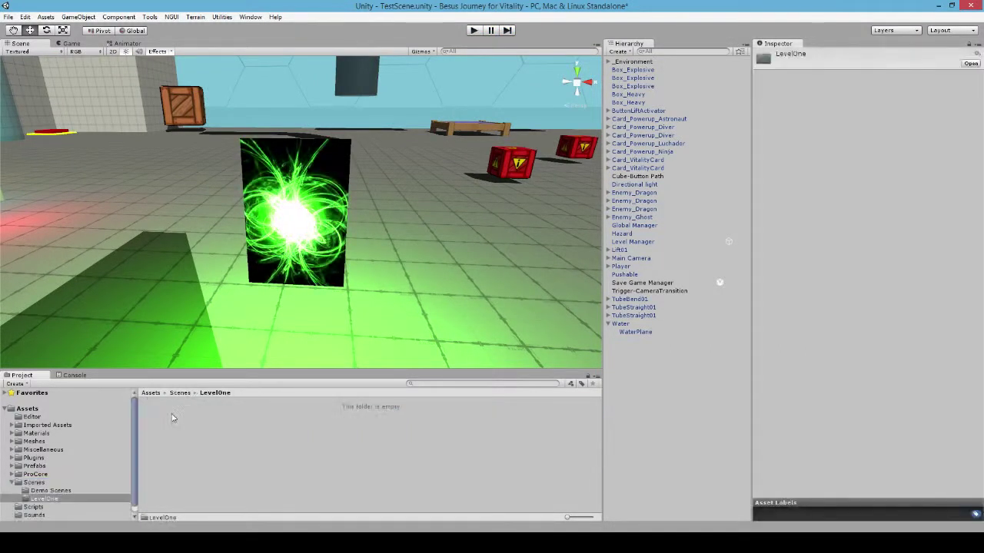
{"action": "left_click", "coordinate": [35, 482]}
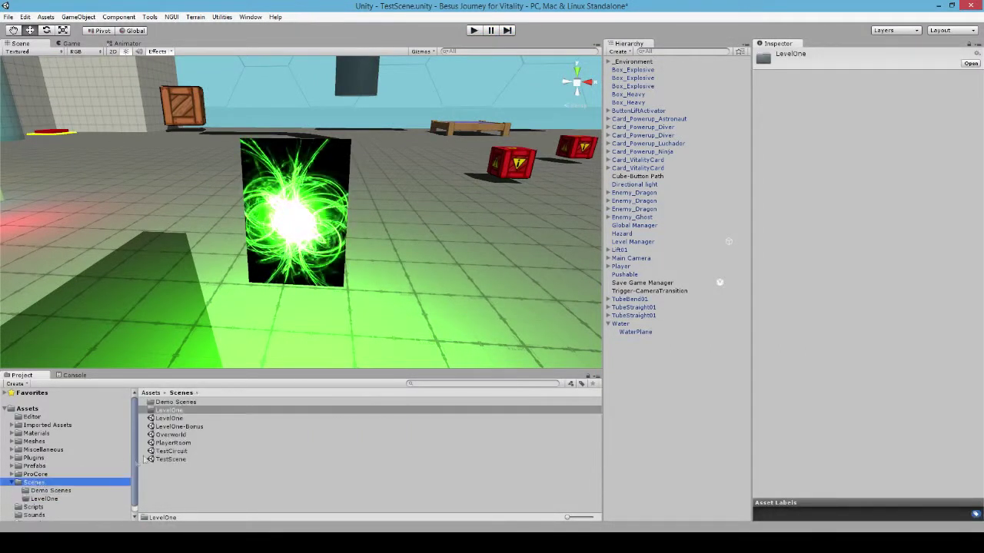
{"action": "double_click", "coordinate": [171, 418]}
{"action": "left_click", "coordinate": [476, 292]}
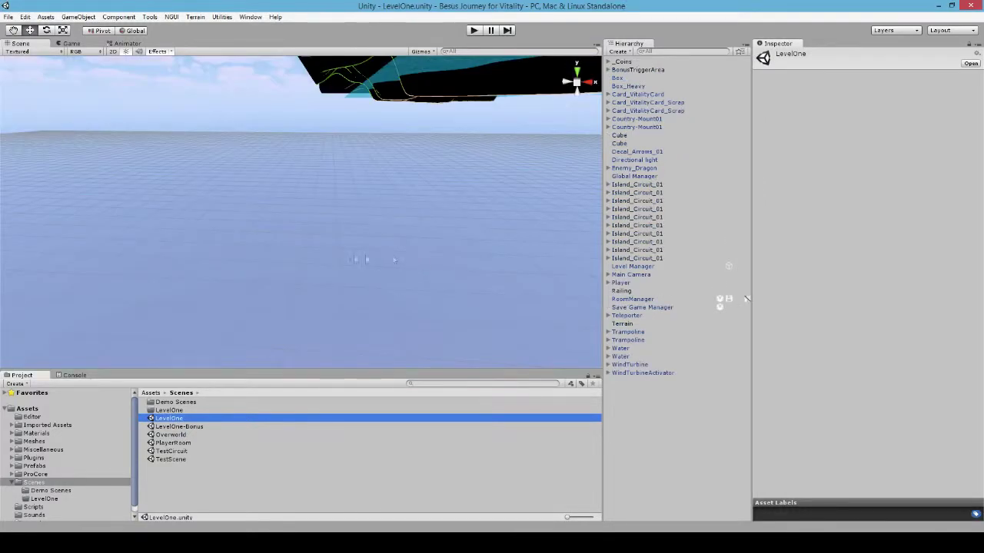
Focus on the WindTurbine object in LevelOne and look up at its tower and rotor from below
{"action": "left_click_drag", "start_coordinate": [420, 264], "coordinate": [259, 240], "text": "alt"}
{"action": "right_click_drag", "start_coordinate": [259, 241], "coordinate": [248, 233]}
{"action": "double_click", "coordinate": [646, 364]}
{"action": "right_click_drag", "start_coordinate": [406, 289], "coordinate": [346, 329]}
{"action": "key", "text": "w"}
{"action": "key", "text": "s"}
{"action": "key", "text": "d"}
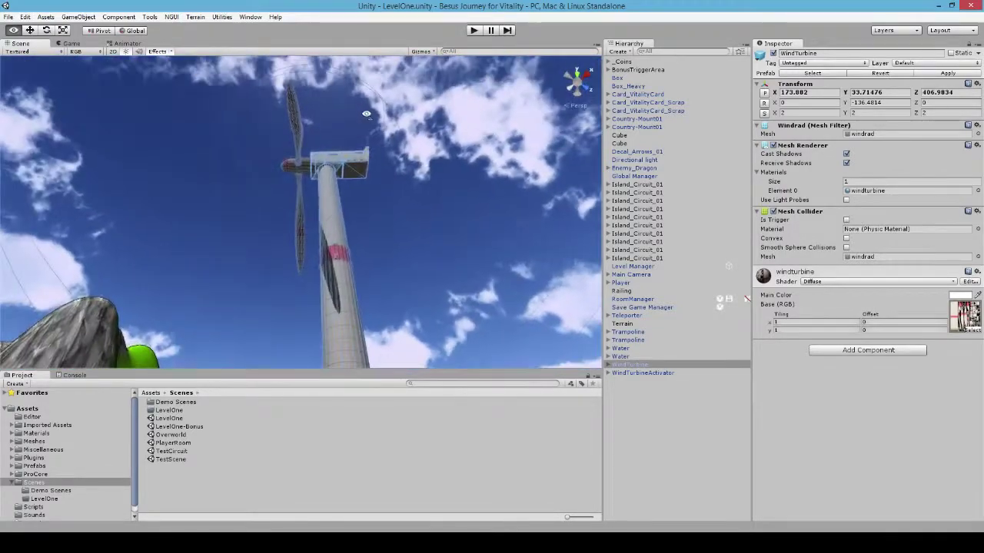
Fly around LevelOne and examine the floating island platforms, the terrain and the rock formations up close
{"action": "right_click_drag", "start_coordinate": [366, 114], "coordinate": [401, 262]}
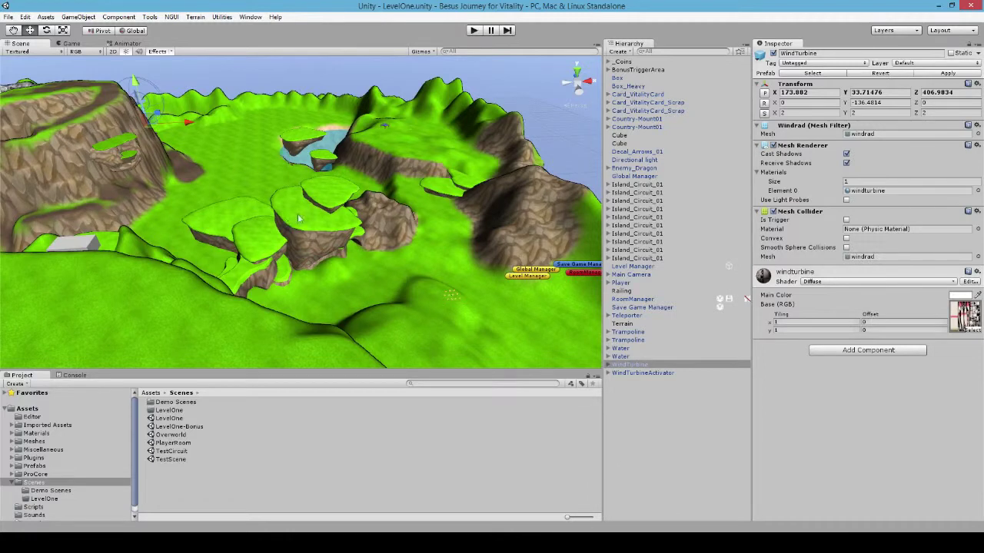
{"action": "left_click", "coordinate": [301, 239]}
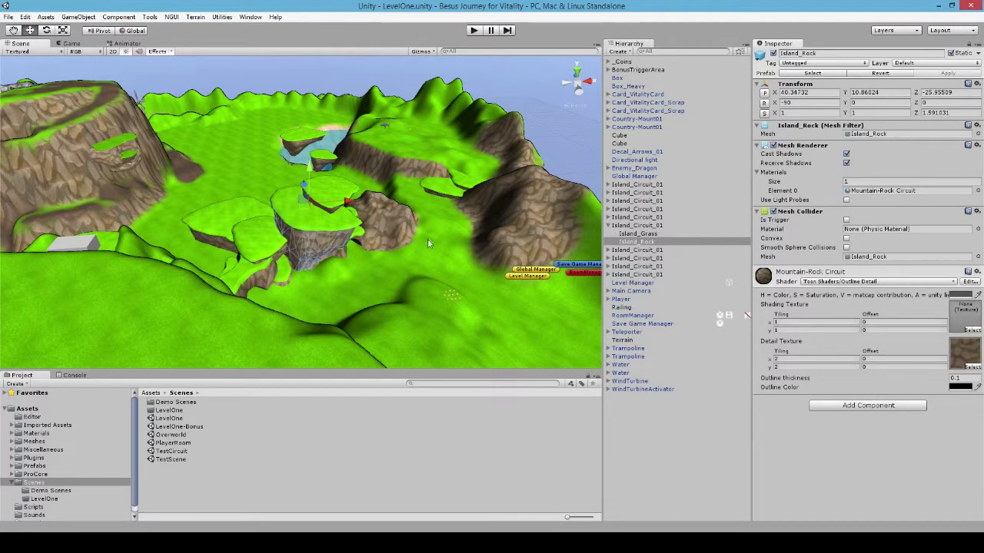
{"action": "right_click_drag", "start_coordinate": [423, 236], "coordinate": [427, 253]}
{"action": "left_click", "coordinate": [370, 249]}
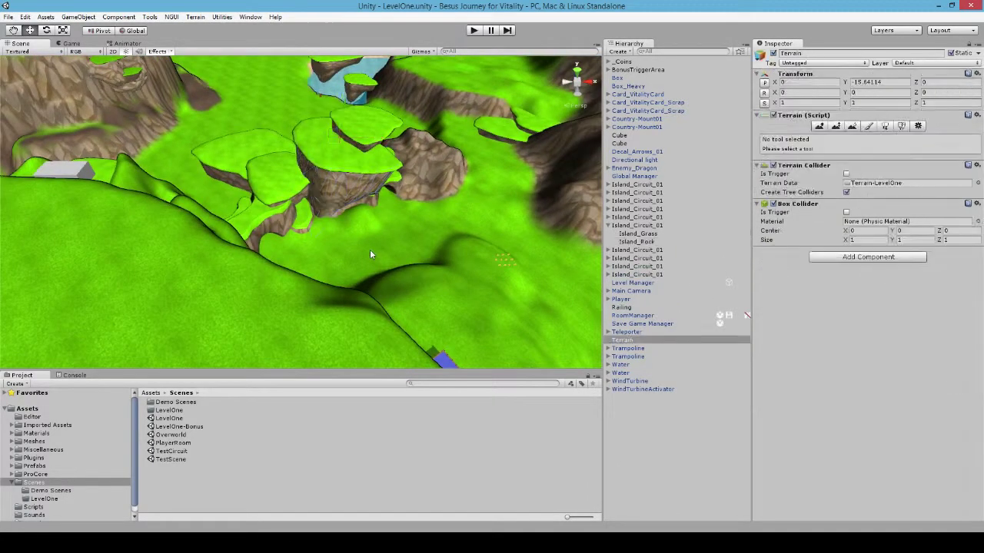
{"action": "right_click_drag", "start_coordinate": [501, 278], "coordinate": [223, 218]}
{"action": "key", "text": "w"}
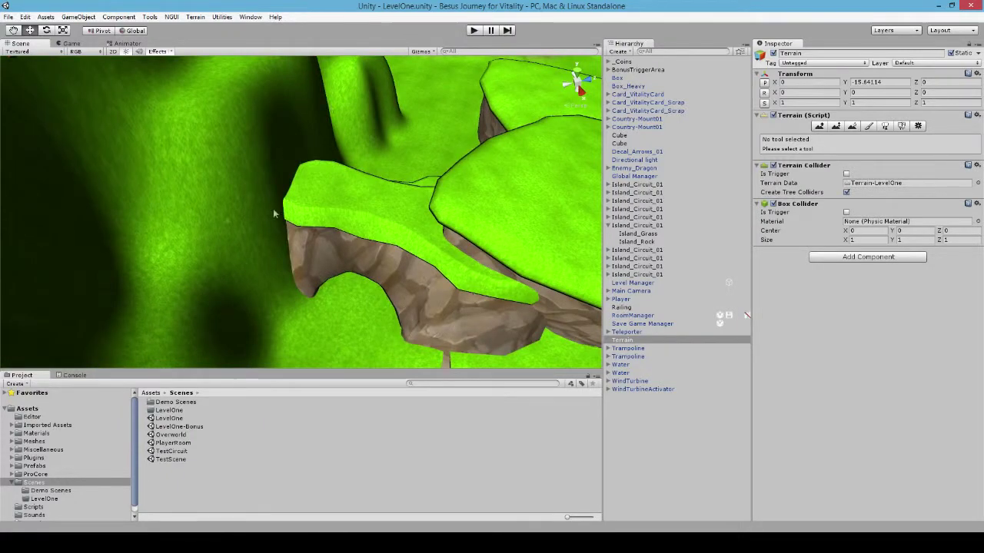
{"action": "right_click_drag", "start_coordinate": [337, 232], "coordinate": [218, 209]}
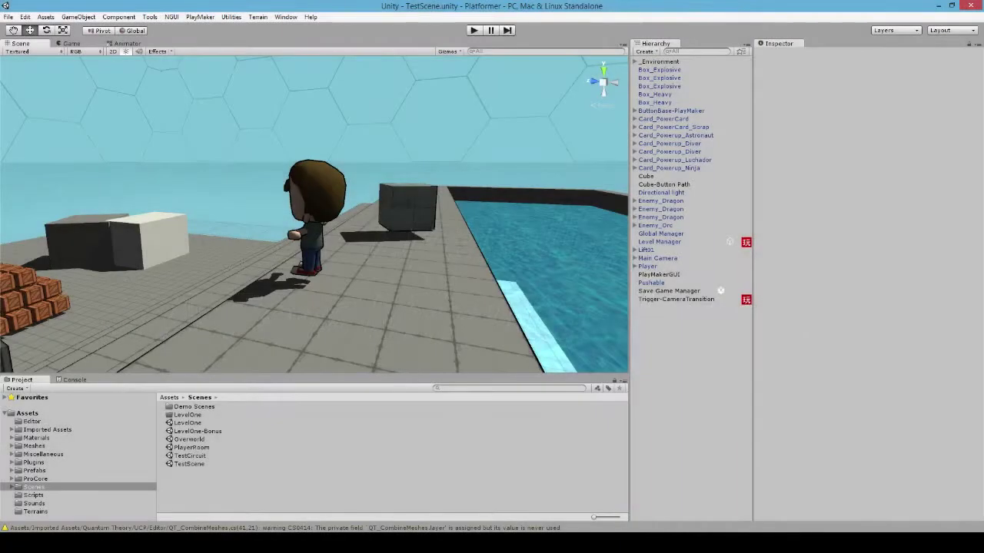
Switch to the Archive - Platformer folder, point out the 7-11, 7-13 and 7-14-2014 ledge-grabbing backups, and close the folder
{"action": "key", "text": "alt+Tab"}
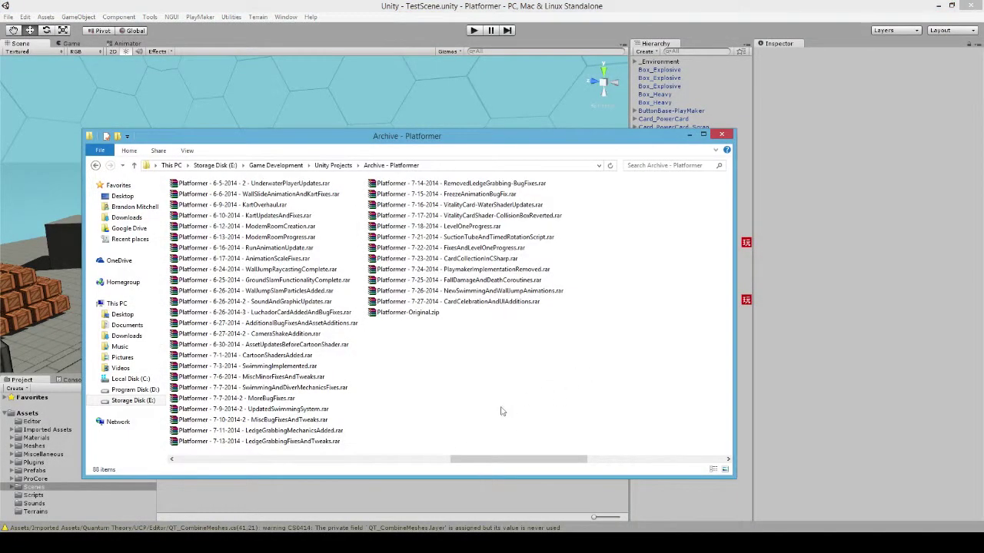
{"action": "left_click", "coordinate": [281, 432]}
{"action": "left_click_drag", "start_coordinate": [423, 146], "coordinate": [463, 107]}
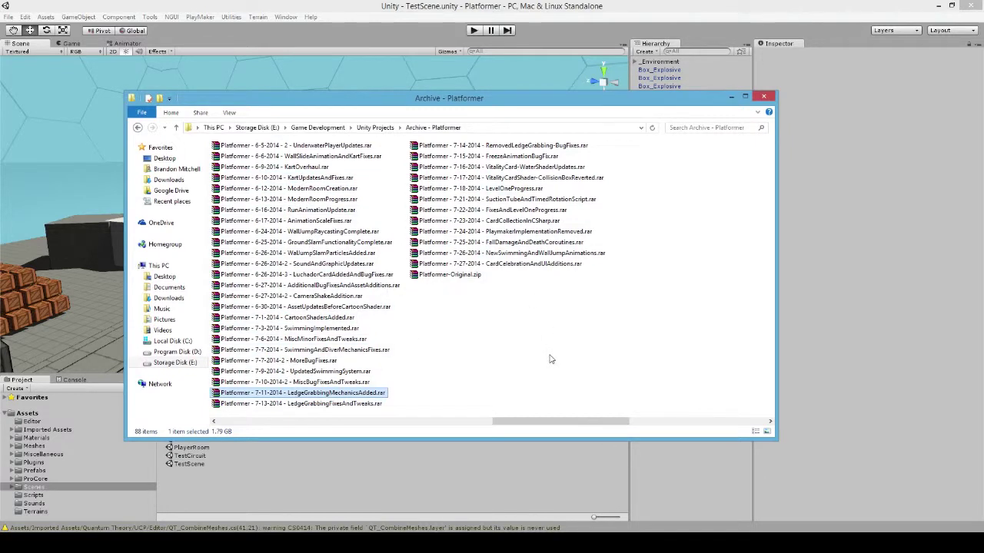
{"action": "left_click", "coordinate": [309, 405]}
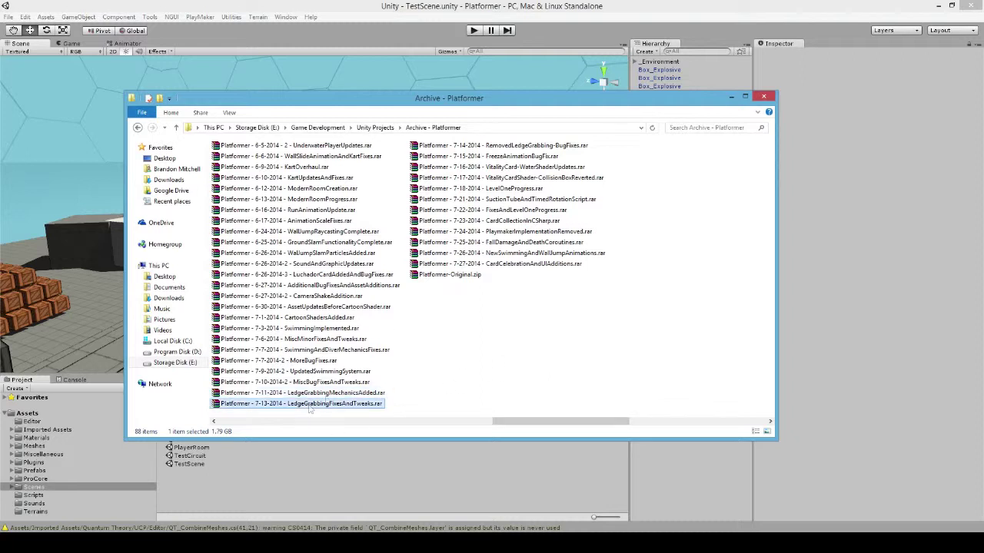
{"action": "left_click", "coordinate": [496, 146]}
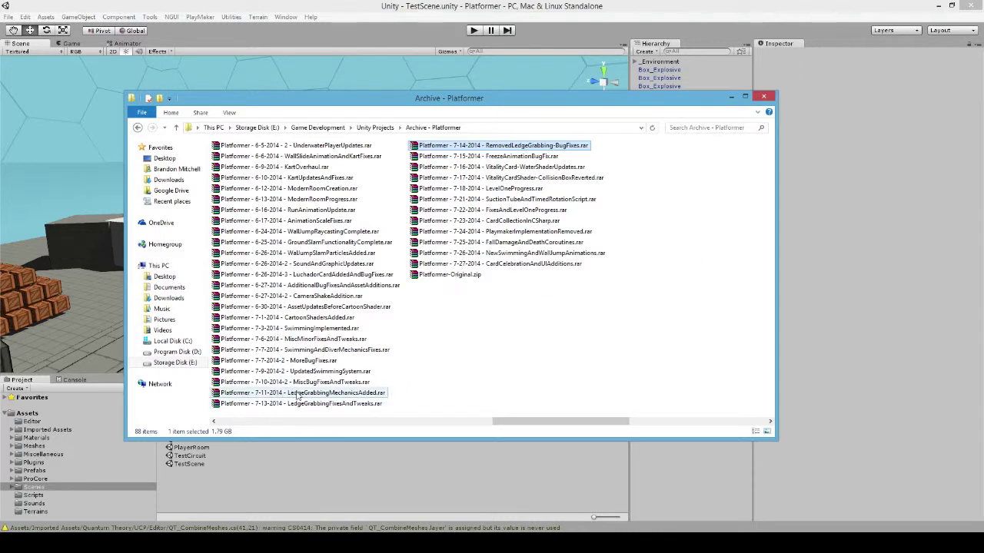
{"action": "left_click", "coordinate": [576, 322]}
{"action": "left_click", "coordinate": [285, 405]}
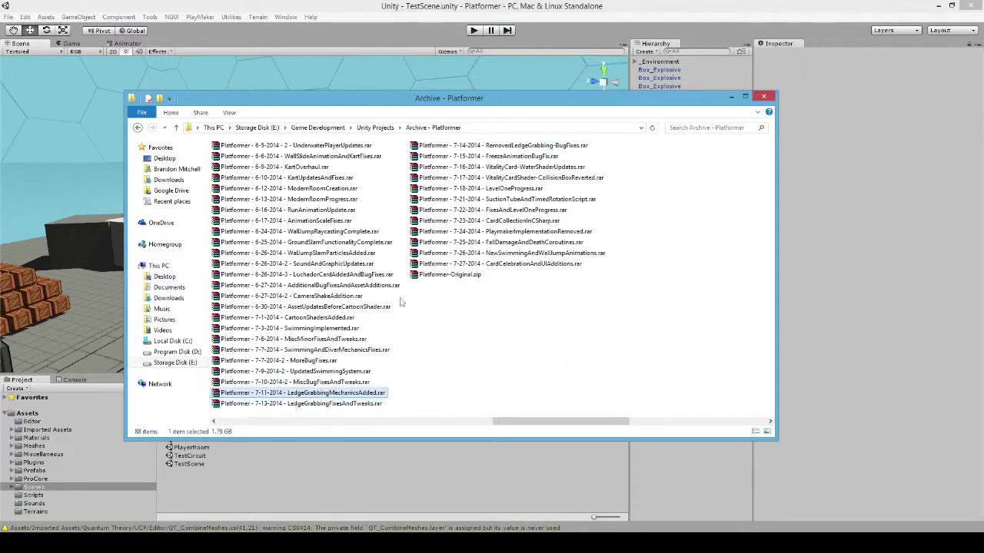
{"action": "left_click", "coordinate": [506, 147]}
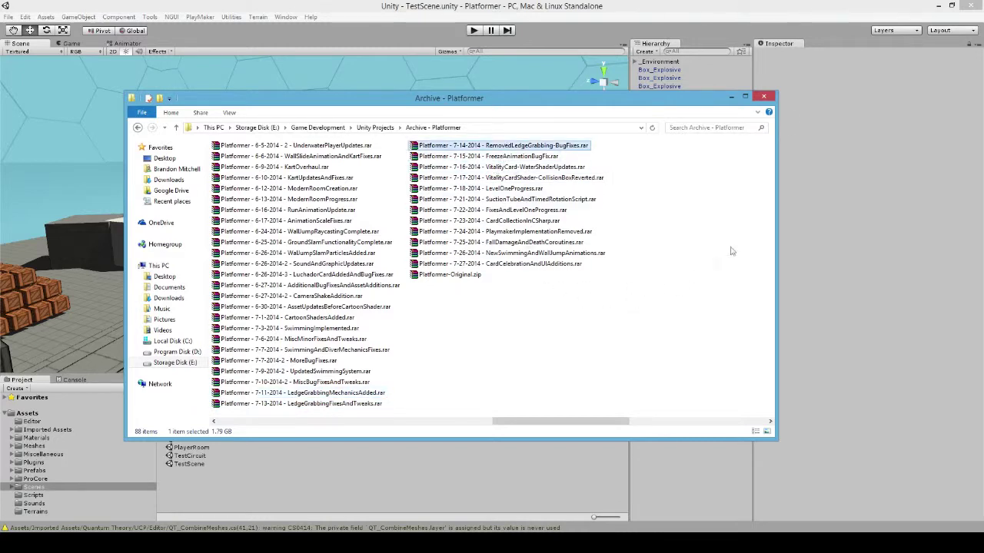
{"action": "left_click", "coordinate": [766, 98]}
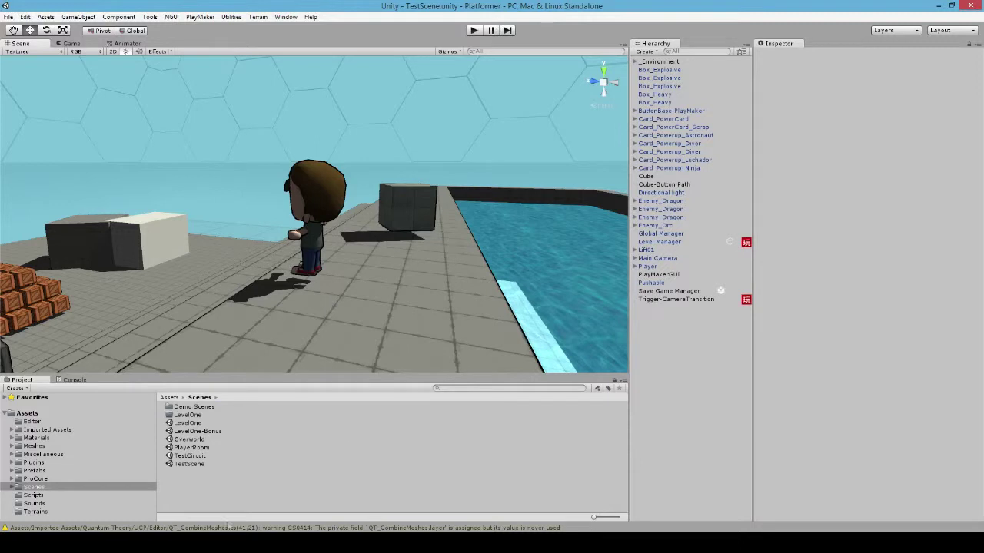
Play-test climbing onto the white and dark blocks in the Platformer project's TestScene, and stop the play test
{"action": "left_click", "coordinate": [473, 32]}
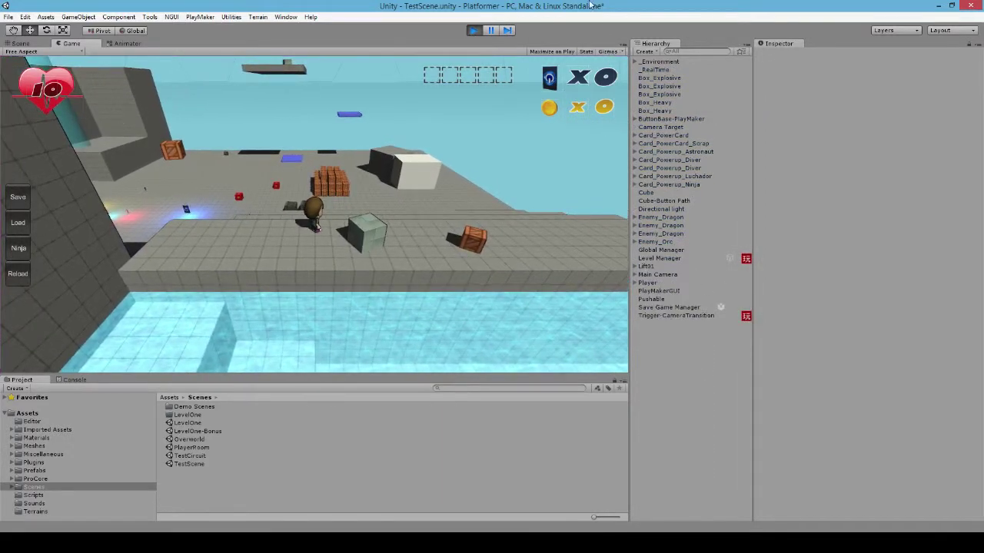
{"action": "key", "text": "w"}
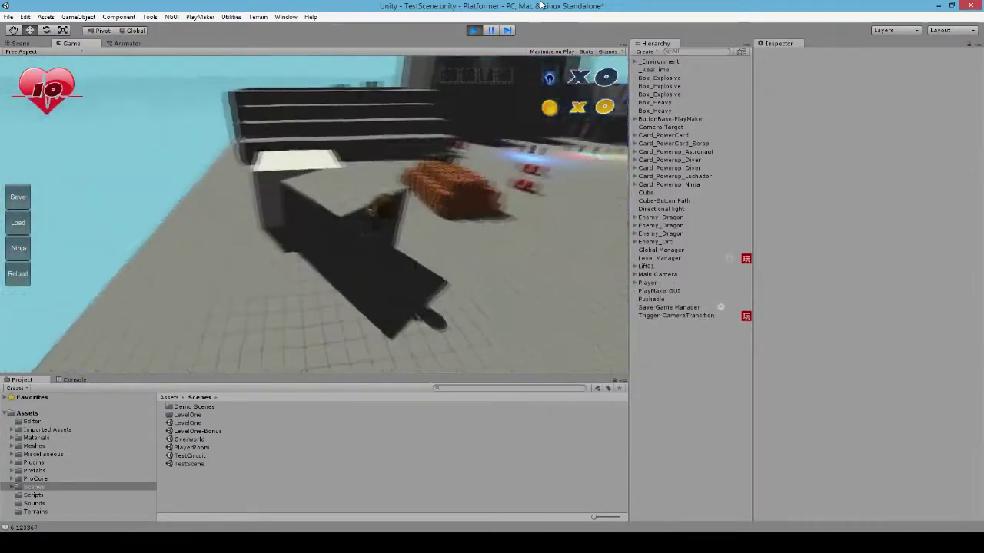
{"action": "left_click", "coordinate": [474, 31]}
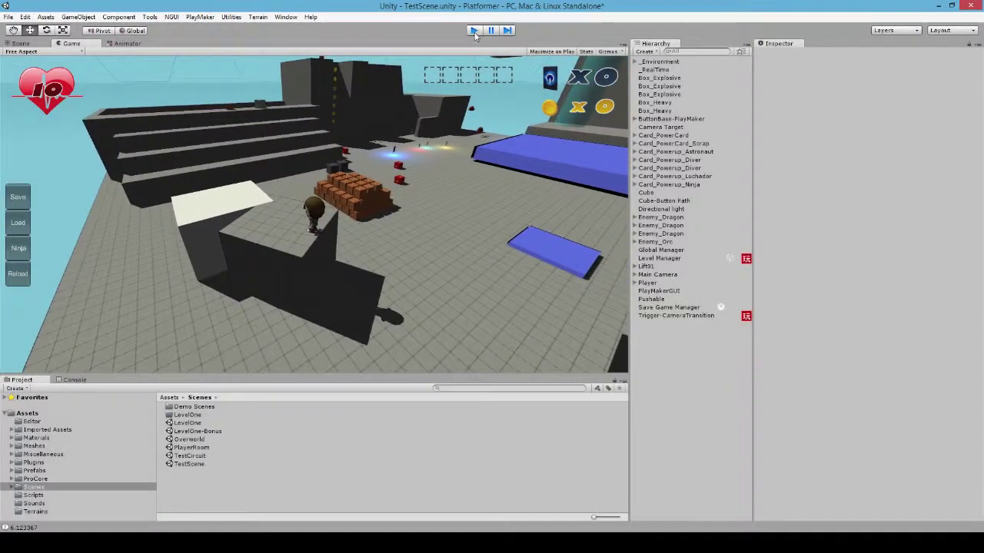
Raise the dark cube beside the white block to a Y position of about 4.78 and play-test jumping onto the blocks
{"action": "left_click", "coordinate": [89, 226]}
{"action": "left_click_drag", "start_coordinate": [73, 199], "coordinate": [73, 167]}
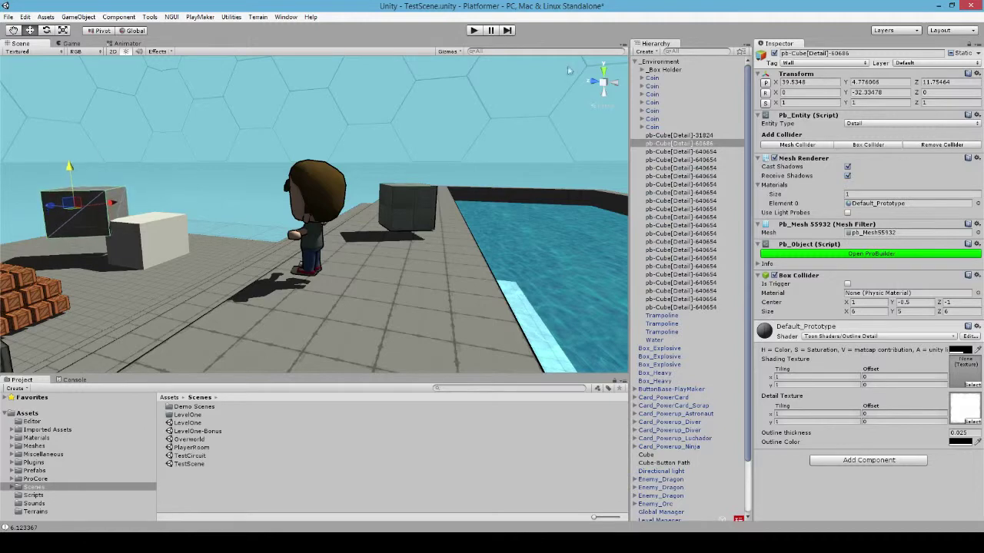
{"action": "left_click", "coordinate": [469, 32]}
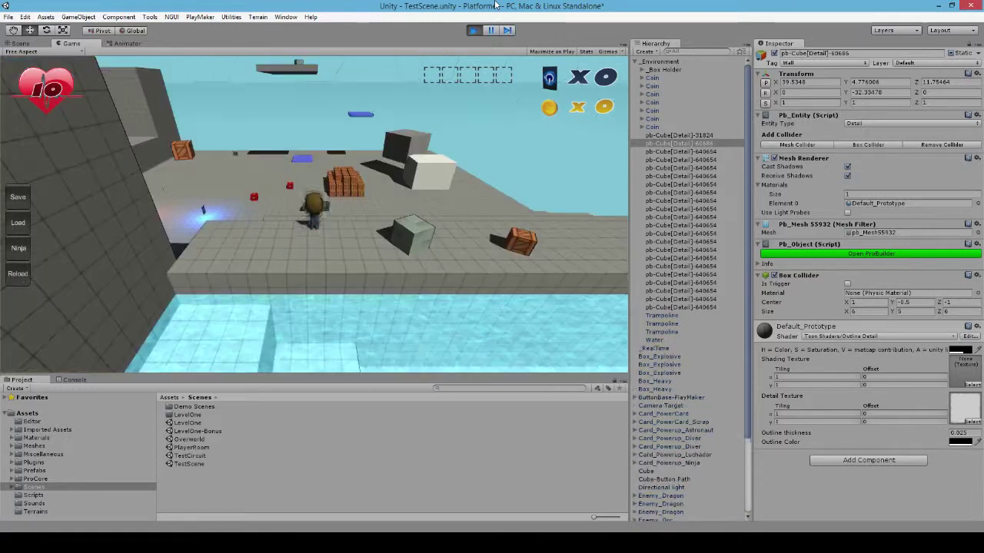
{"action": "key", "text": "d"}
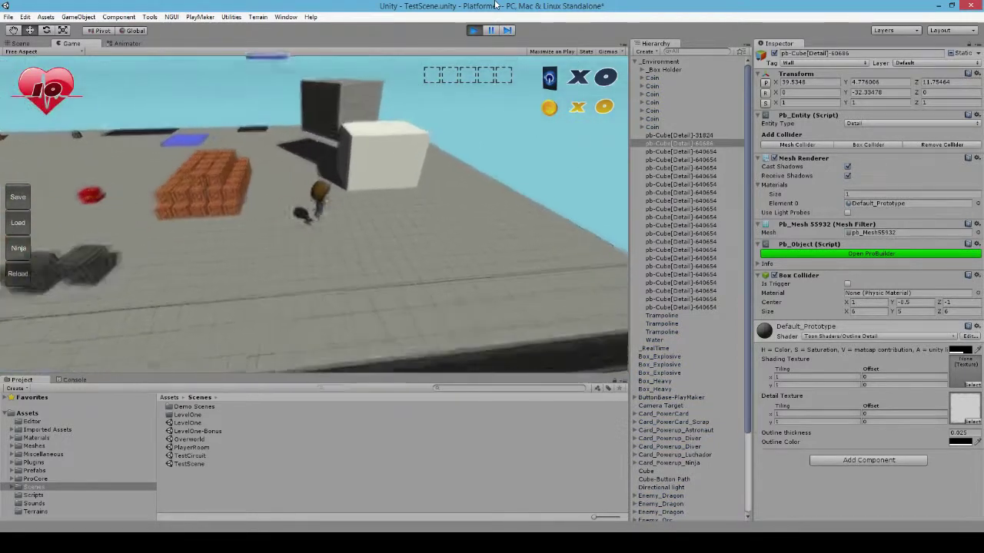
{"action": "key", "text": "space"}
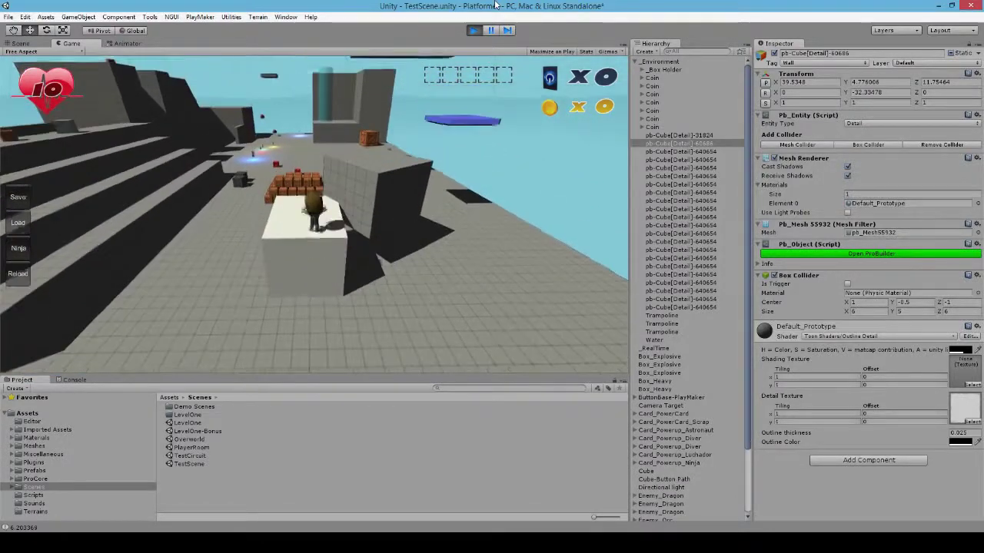
{"action": "key", "text": "s"}
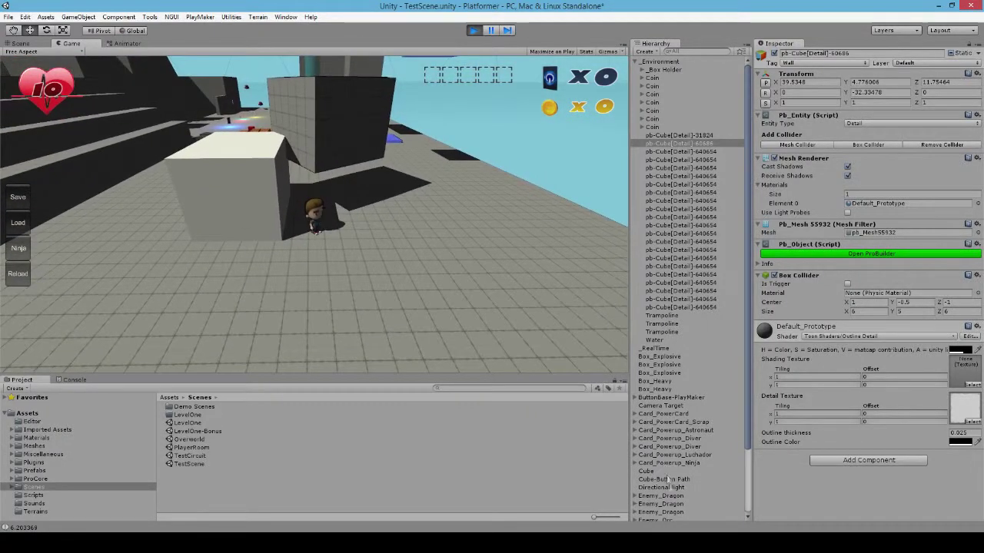
Expand the Player object during play, show gizmos in the game view, and examine its GrabBox and LedgeGrabBox colliders
{"action": "left_click_drag", "start_coordinate": [747, 203], "coordinate": [746, 269]}
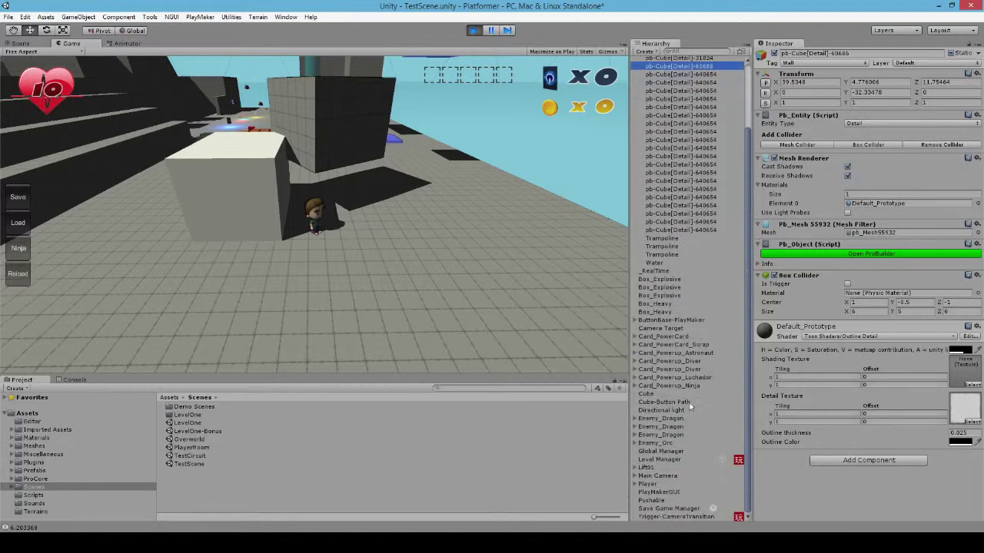
{"action": "left_click", "coordinate": [646, 484]}
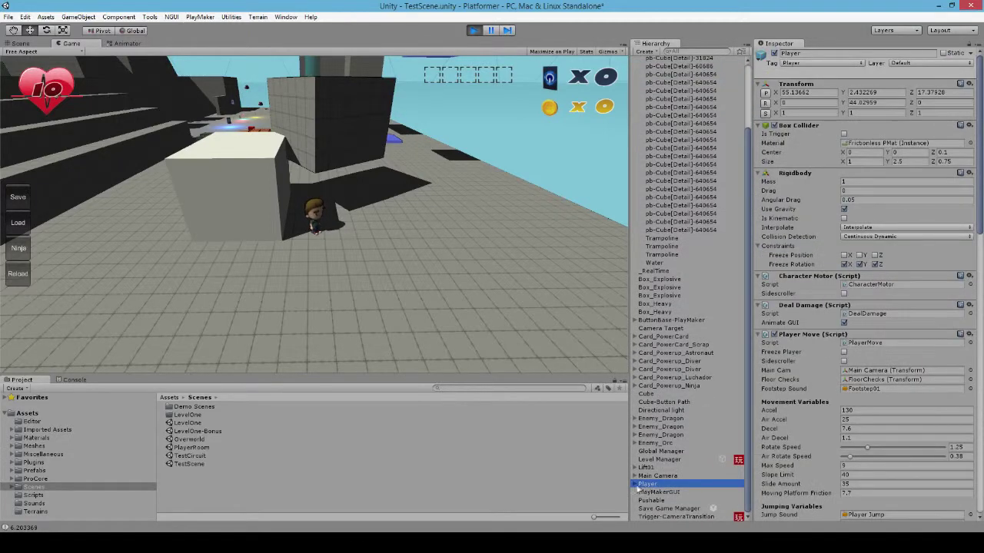
{"action": "left_click", "coordinate": [635, 485]}
{"action": "left_click", "coordinate": [658, 427]}
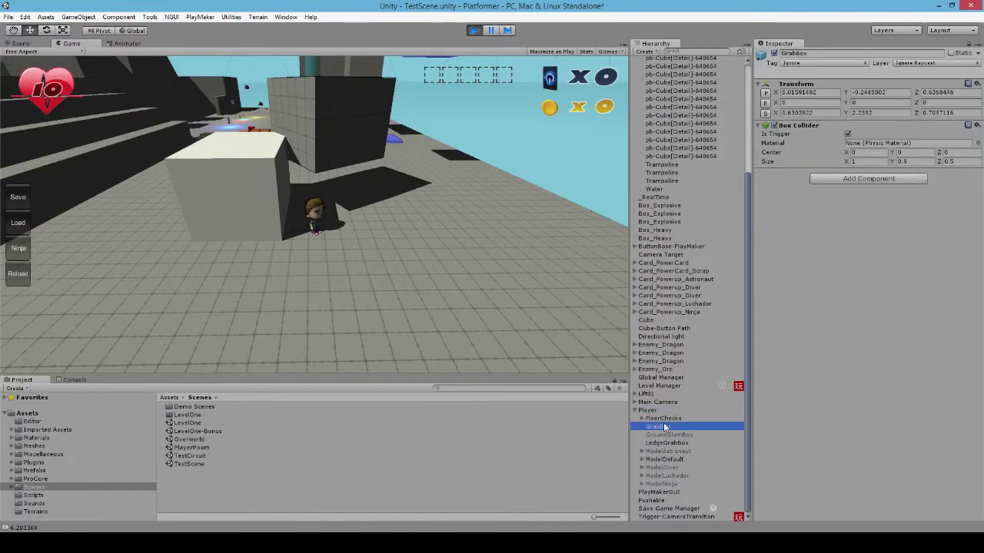
{"action": "left_click", "coordinate": [604, 51]}
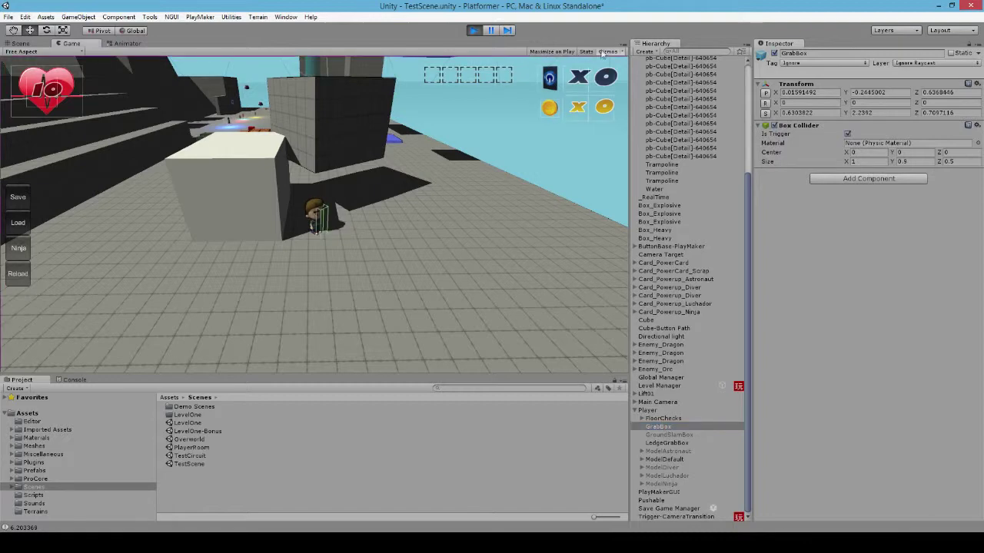
{"action": "left_click", "coordinate": [666, 442]}
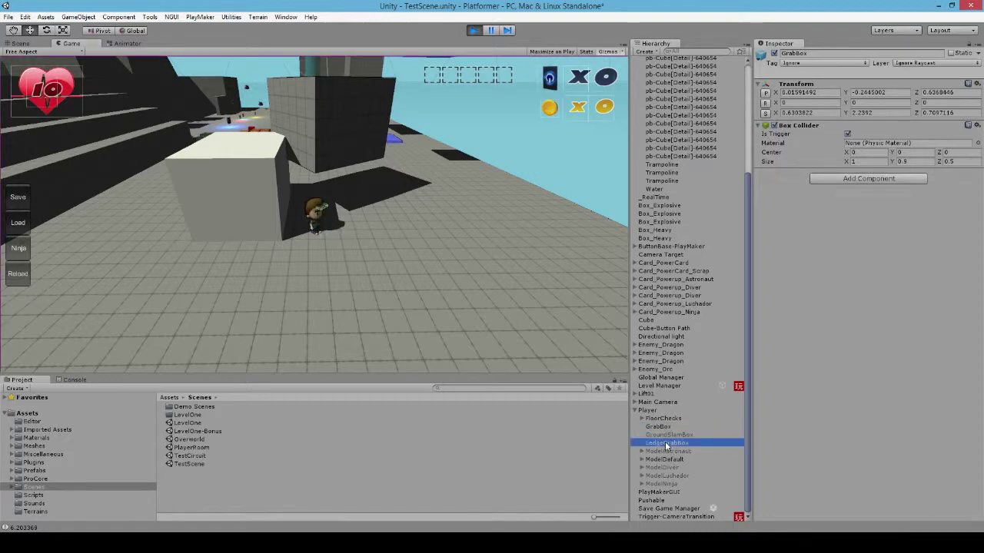
{"action": "left_click", "coordinate": [425, 296]}
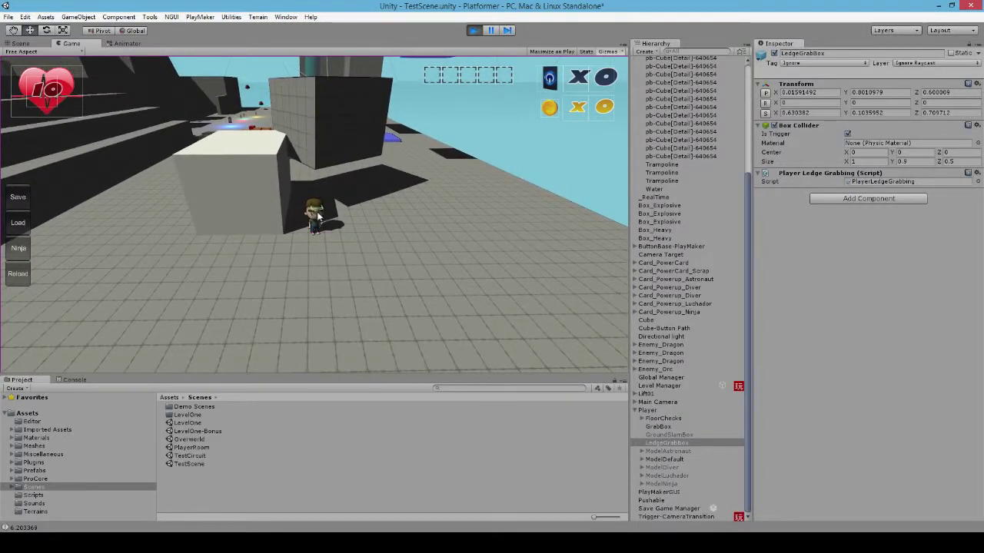
Focus on the LedgeGrabBox in the scene view and examine its position on the player beside the white block
{"action": "left_click", "coordinate": [23, 43]}
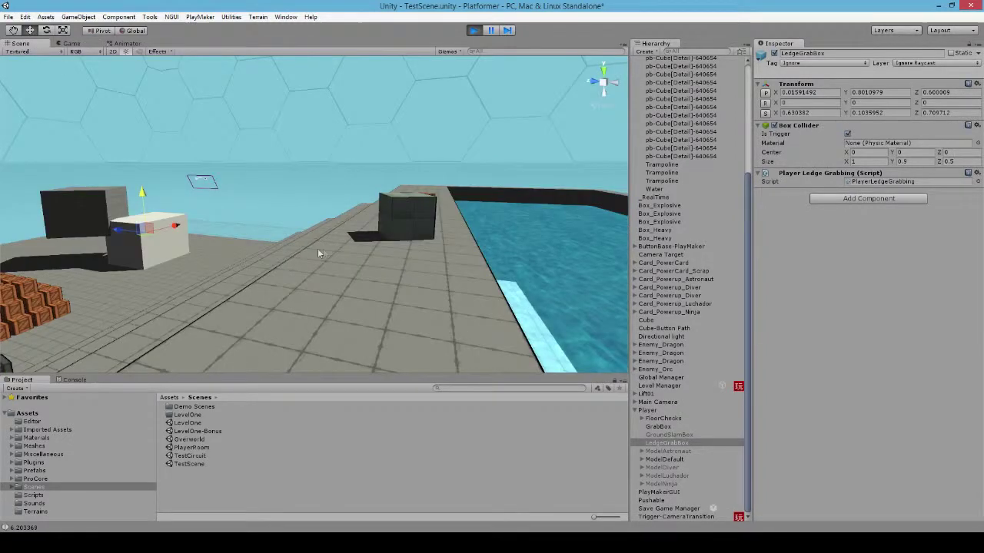
{"action": "right_click_drag", "start_coordinate": [318, 248], "coordinate": [286, 274]}
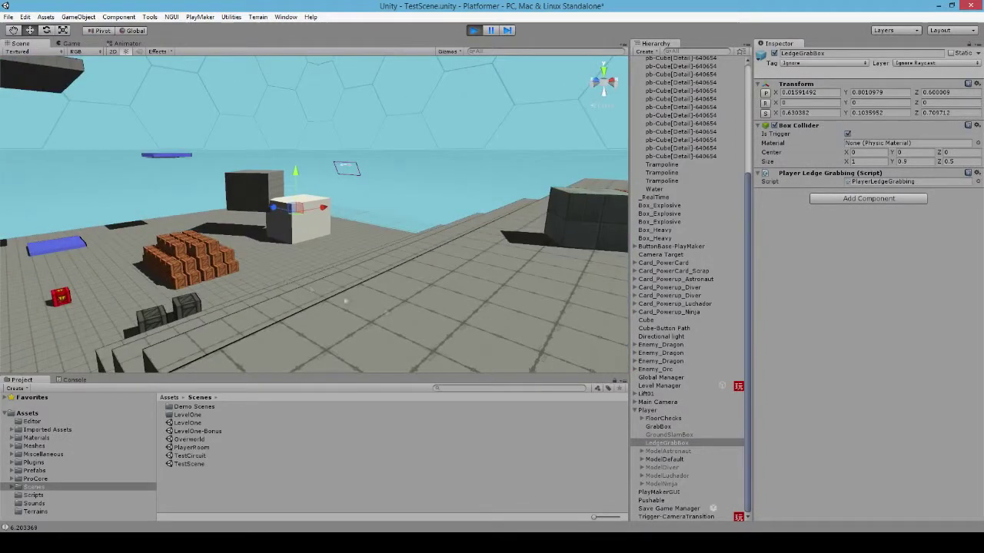
{"action": "key", "text": "f"}
{"action": "left_click_drag", "start_coordinate": [442, 329], "coordinate": [193, 270], "text": "alt"}
{"action": "right_click_drag", "start_coordinate": [193, 270], "coordinate": [397, 246]}
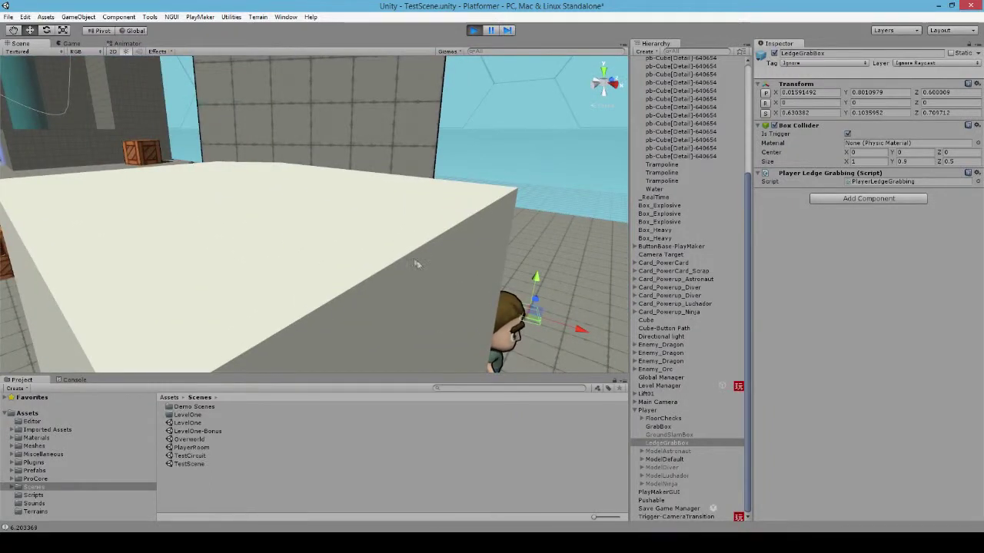
{"action": "mouse_move", "coordinate": [372, 258]}
{"action": "right_mouse_down"}
{"action": "mouse_move", "coordinate": [386, 251]}
{"action": "mouse_move", "coordinate": [345, 261]}
{"action": "mouse_move", "coordinate": [393, 281]}
{"action": "mouse_move", "coordinate": [358, 258]}
{"action": "right_mouse_up"}
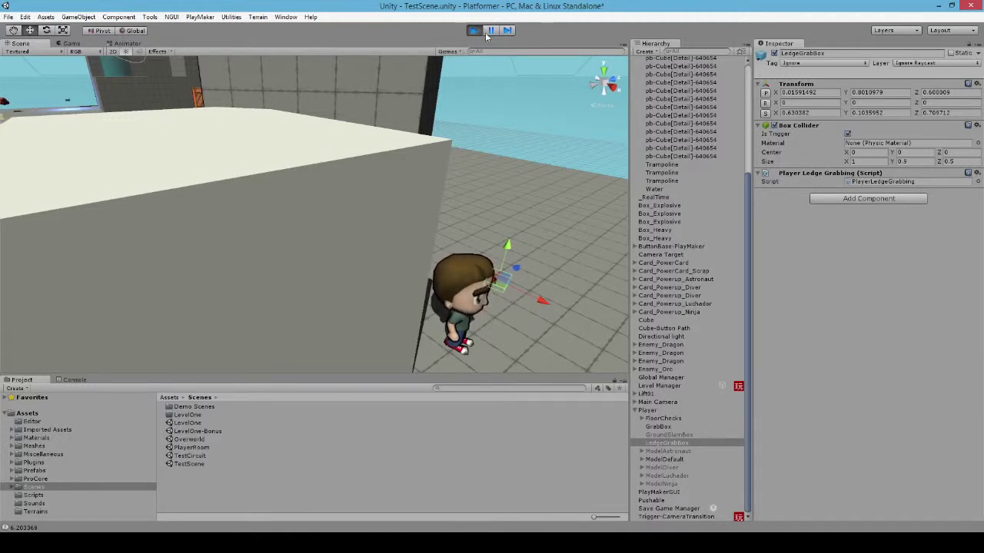
Return to the game view and play-test grabbing and dropping off the front ledge of the white block
{"action": "left_click", "coordinate": [70, 43]}
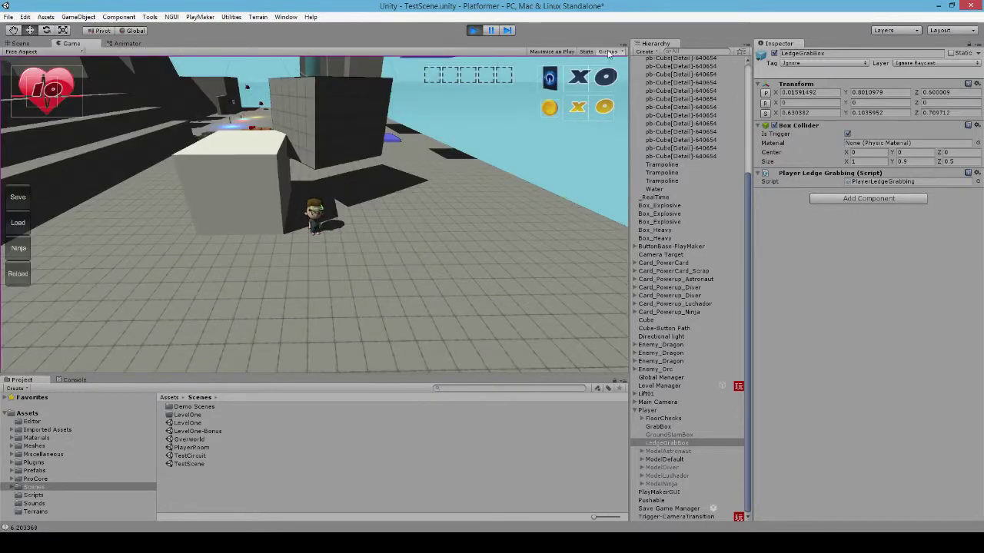
{"action": "key", "text": "w"}
{"action": "key", "text": "space"}
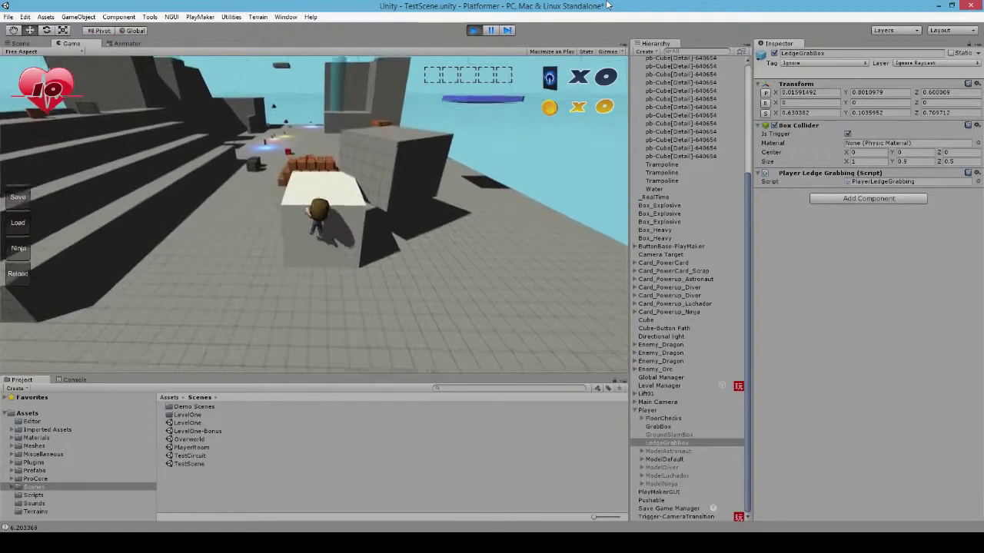
{"action": "key", "text": "s"}
{"action": "key", "text": "space"}
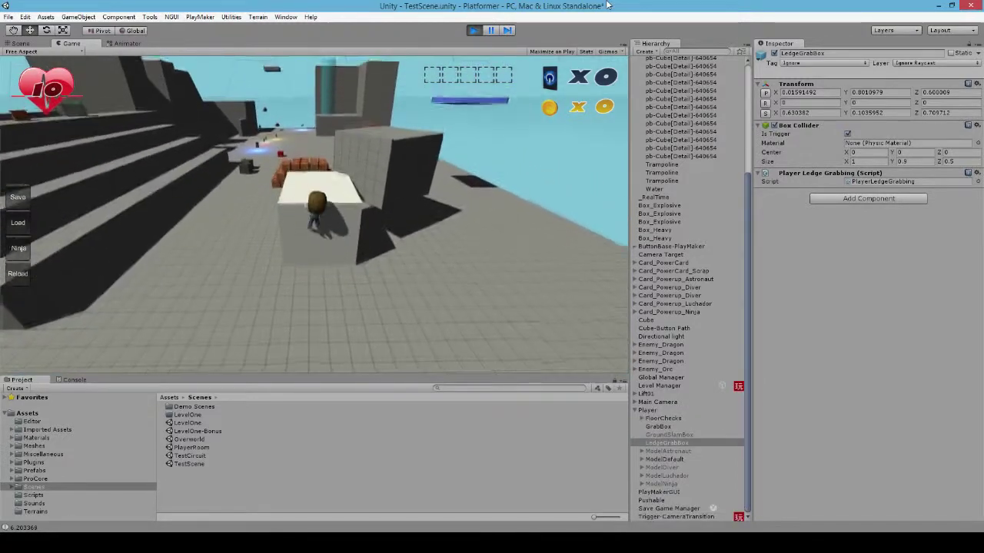
{"action": "key", "text": "s"}
{"action": "key", "text": "space"}
{"action": "key", "text": "space"}
Play-test jumping from the white block toward the dark cube and back onto the white block
{"action": "key", "text": "w"}
{"action": "key", "text": "space"}
{"action": "key", "text": "space"}
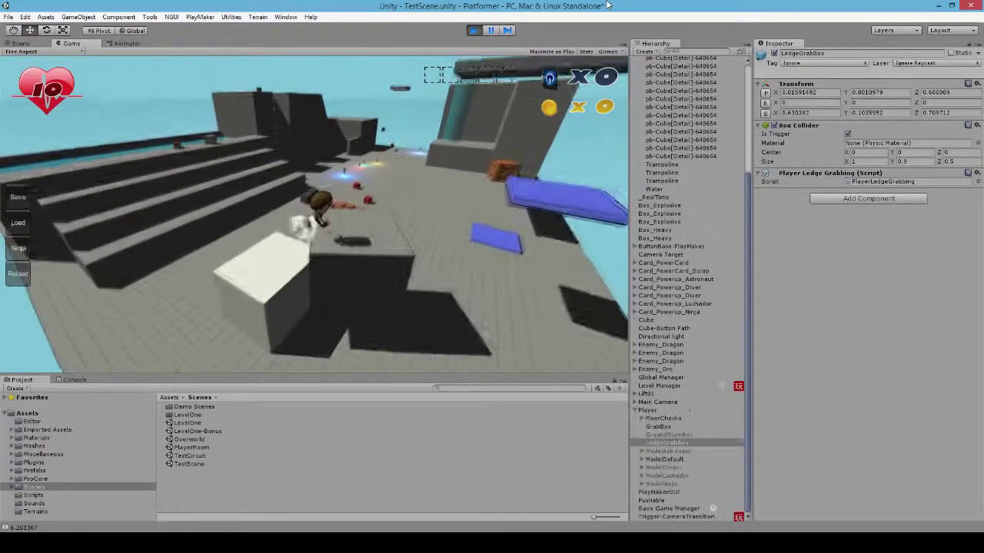
{"action": "key", "text": "s"}
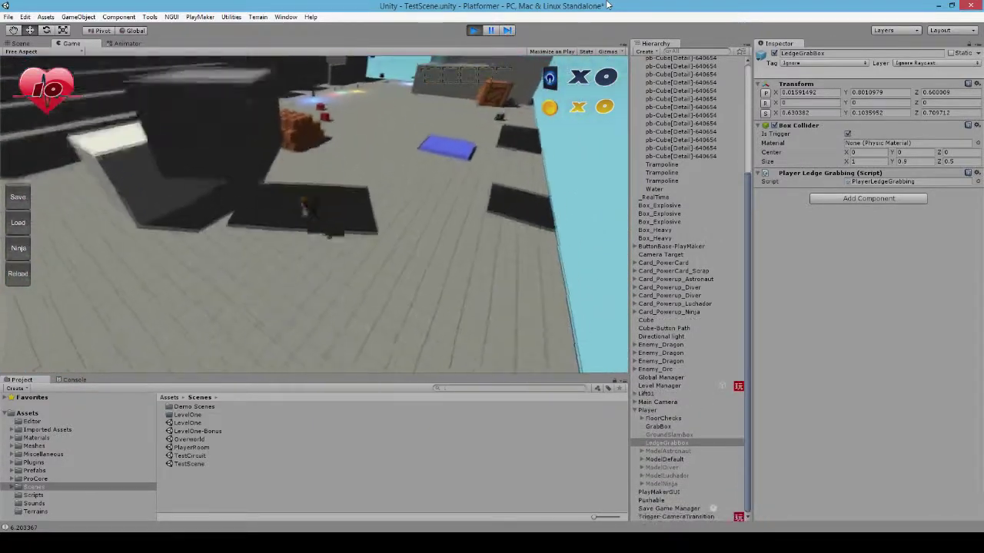
{"action": "key", "text": "w"}
{"action": "key", "text": "space"}
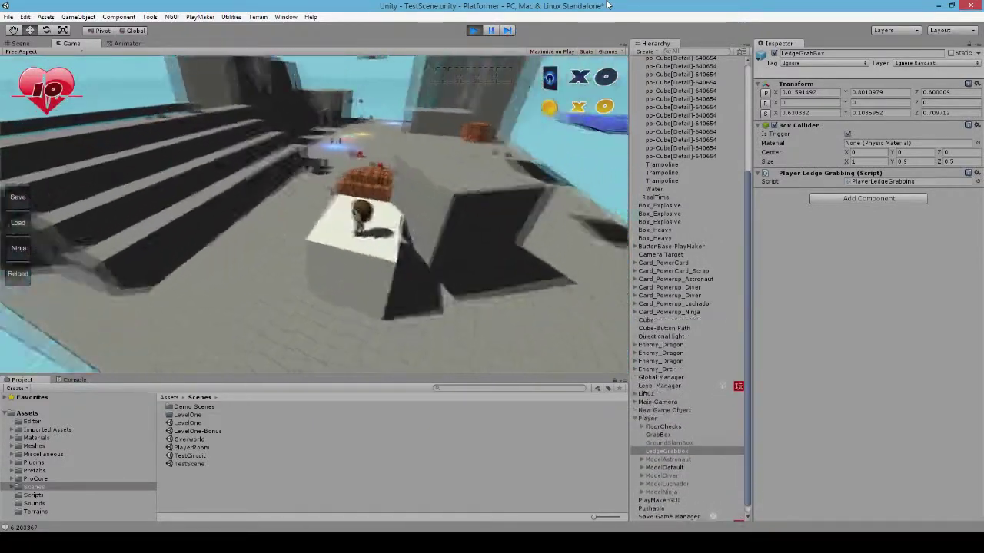
Play-test hanging from the white block's front edge and jumping to the ledge of the raised dark cube
{"action": "key", "text": "w"}
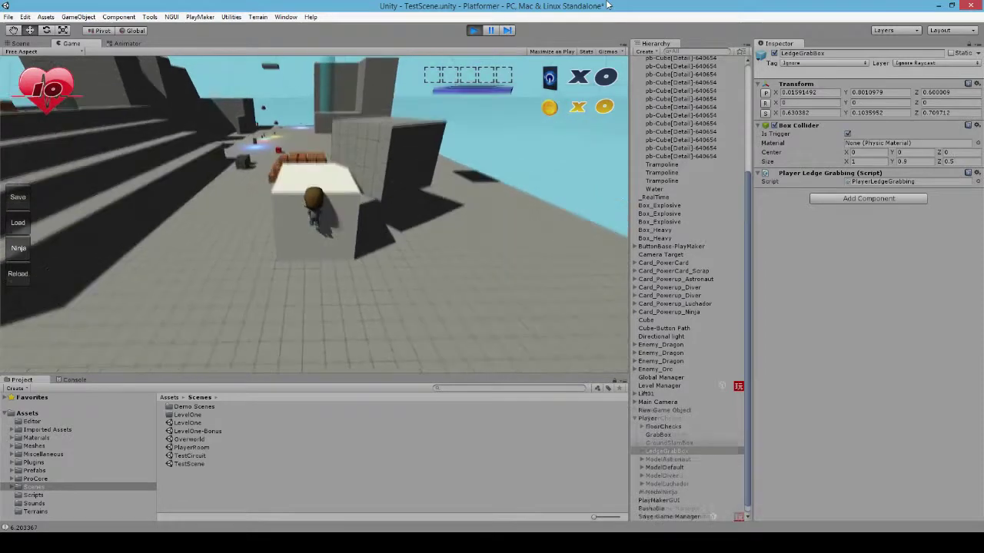
{"action": "key", "text": "space"}
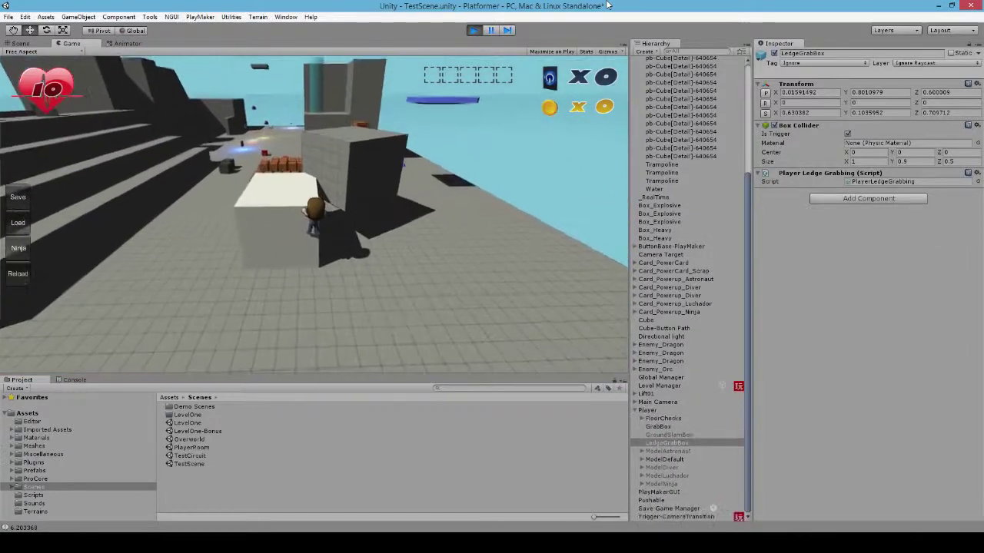
{"action": "key", "text": "space"}
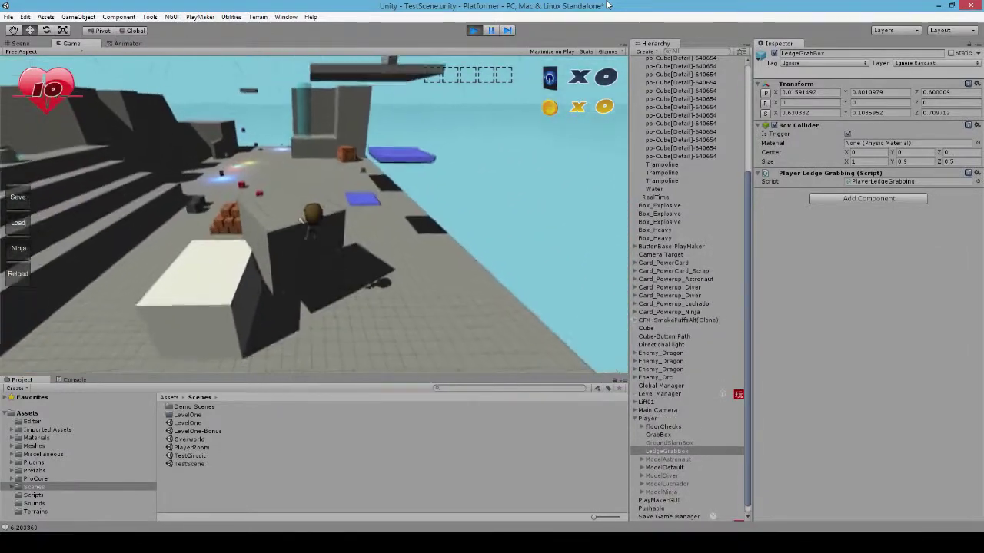
{"action": "key", "text": "space"}
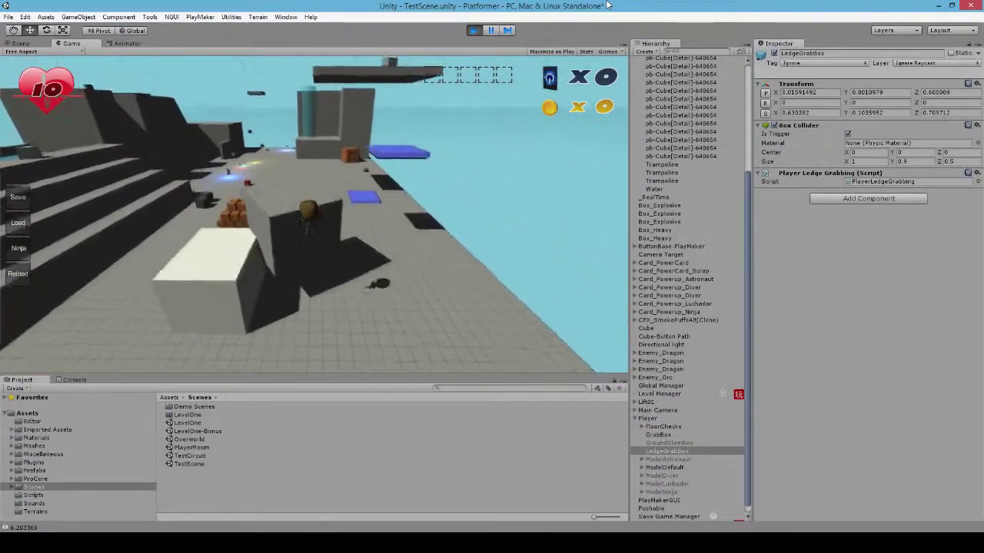
{"action": "key", "text": "space"}
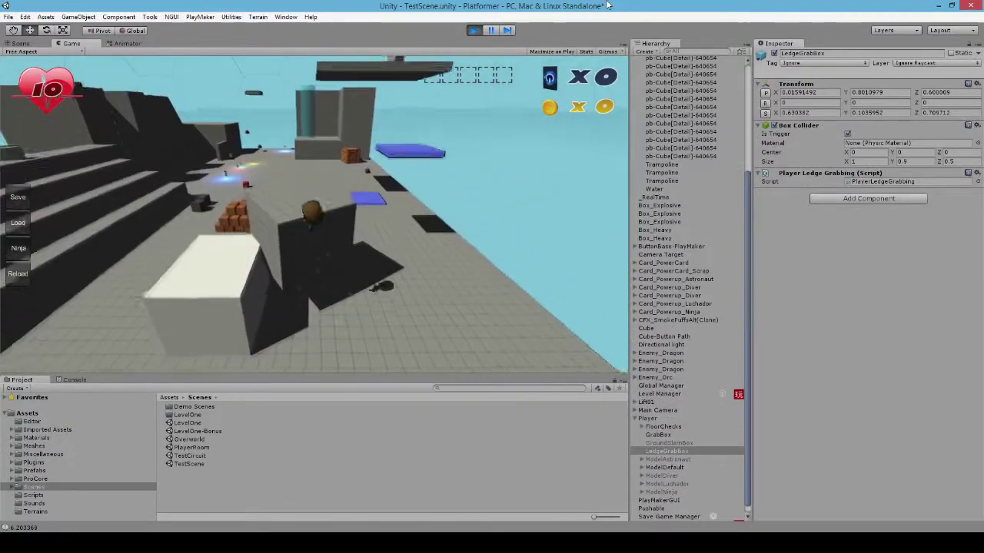
{"action": "key", "text": "space"}
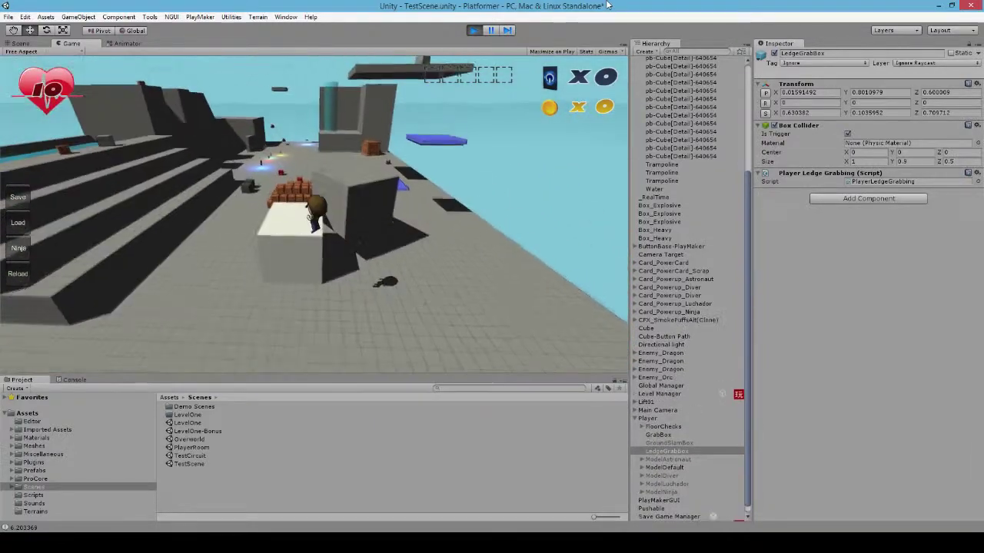
Jump between the two blocks onto the white one, then run past the crates toward the glowing power-ups
{"action": "key", "text": "d"}
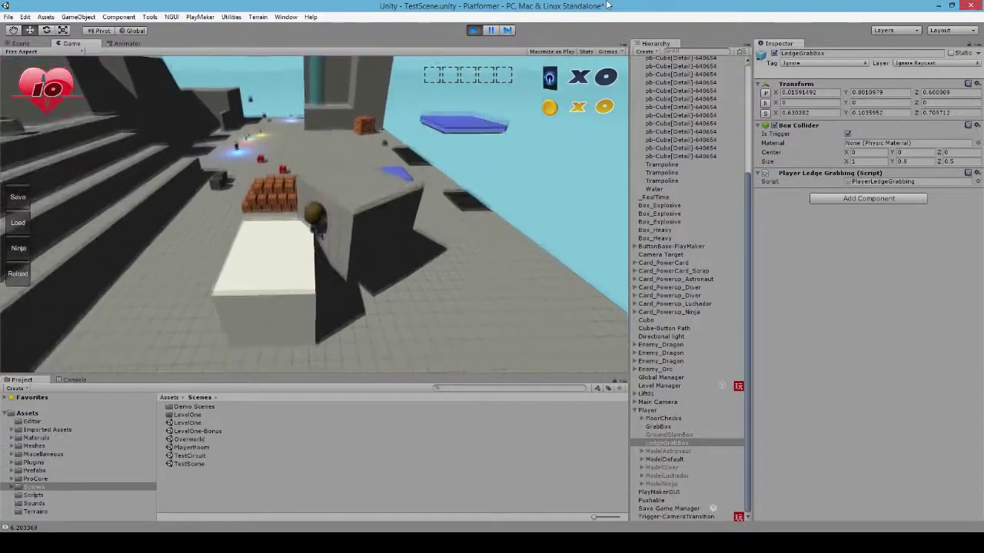
{"action": "key", "text": "space"}
{"action": "key", "text": "a"}
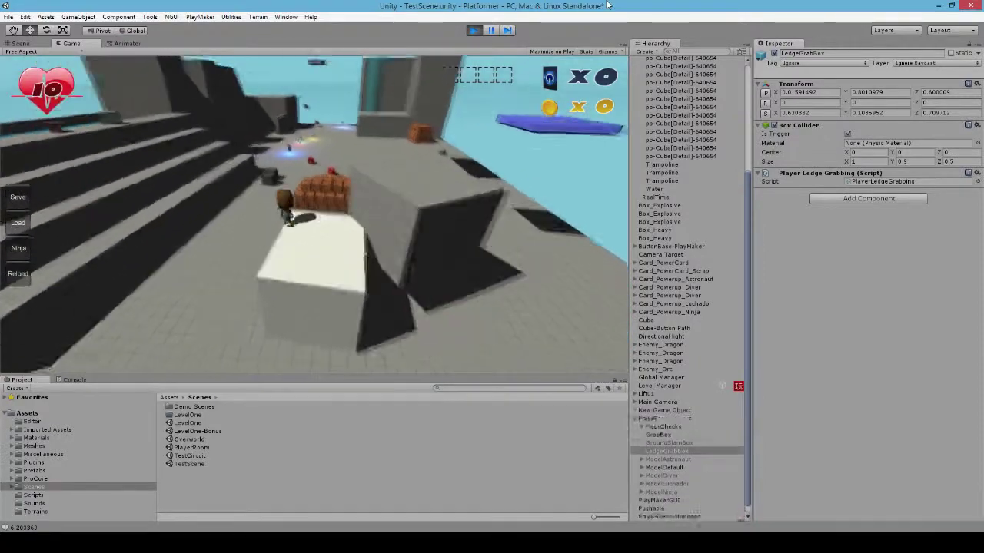
{"action": "key", "text": "w"}
{"action": "key", "text": "w"}
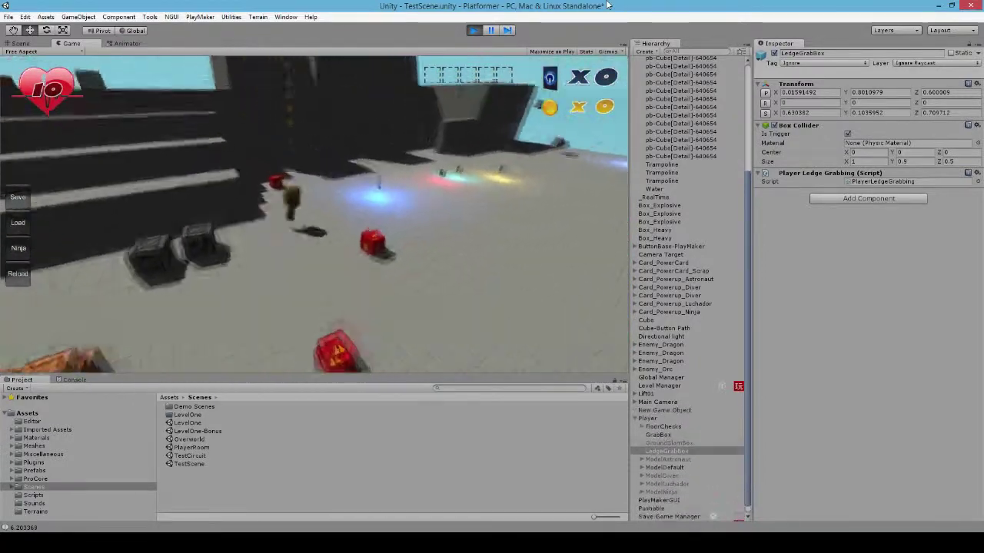
{"action": "key", "text": "space"}
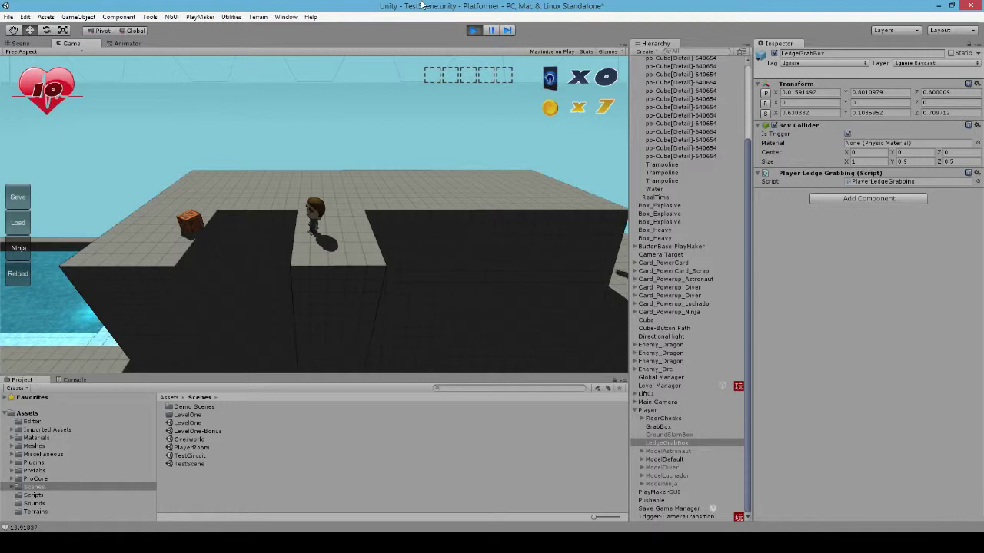
Play-test jumping and dropping off the notched edges of the high platform, including jumps against its dark walls
{"action": "key", "text": "a"}
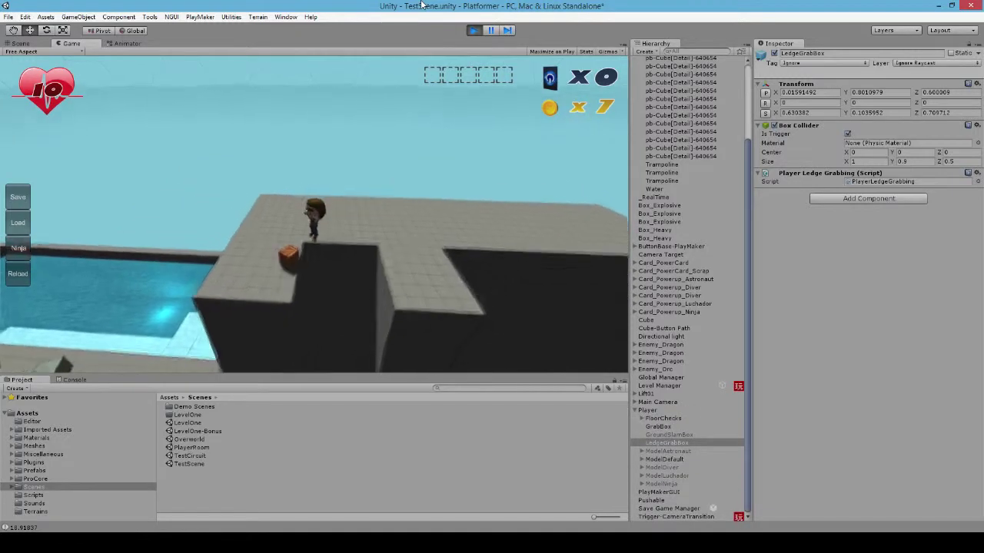
{"action": "key", "text": "d"}
{"action": "key", "text": "space"}
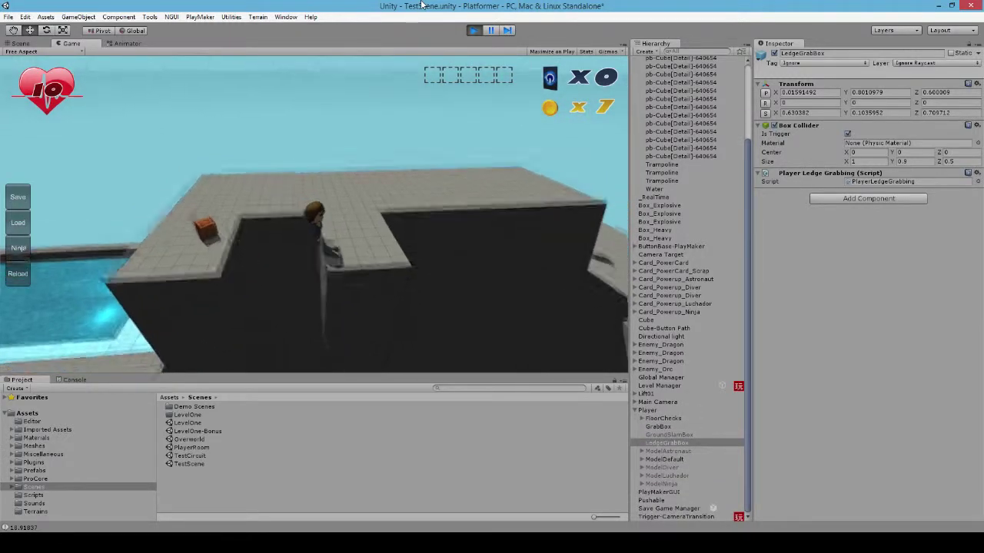
{"action": "key", "text": "space"}
{"action": "key", "text": "a"}
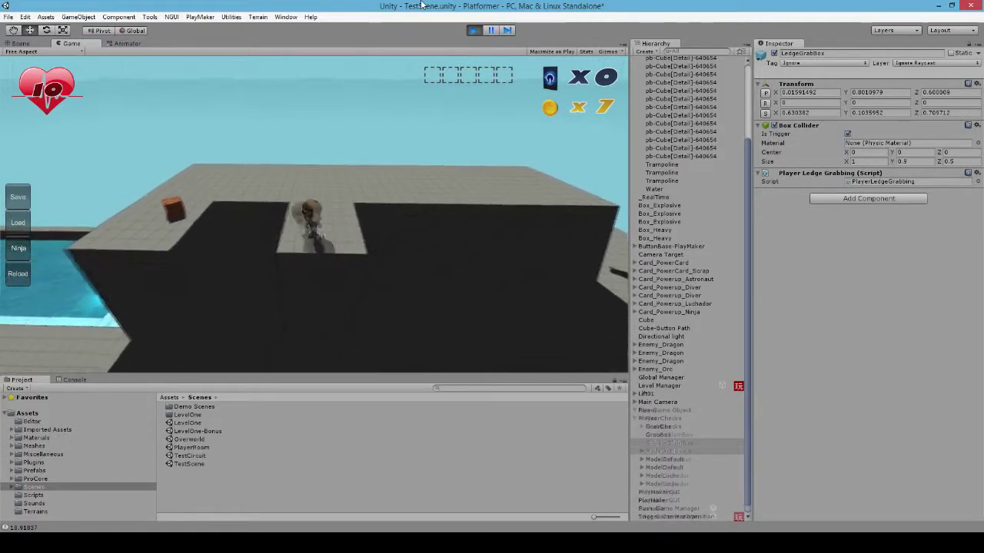
{"action": "key", "text": "space"}
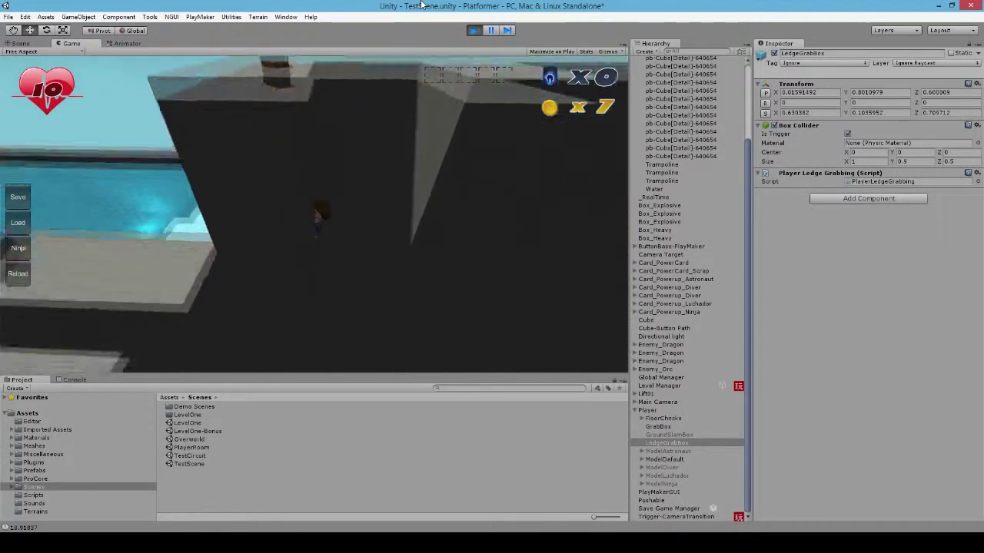
{"action": "key", "text": "space"}
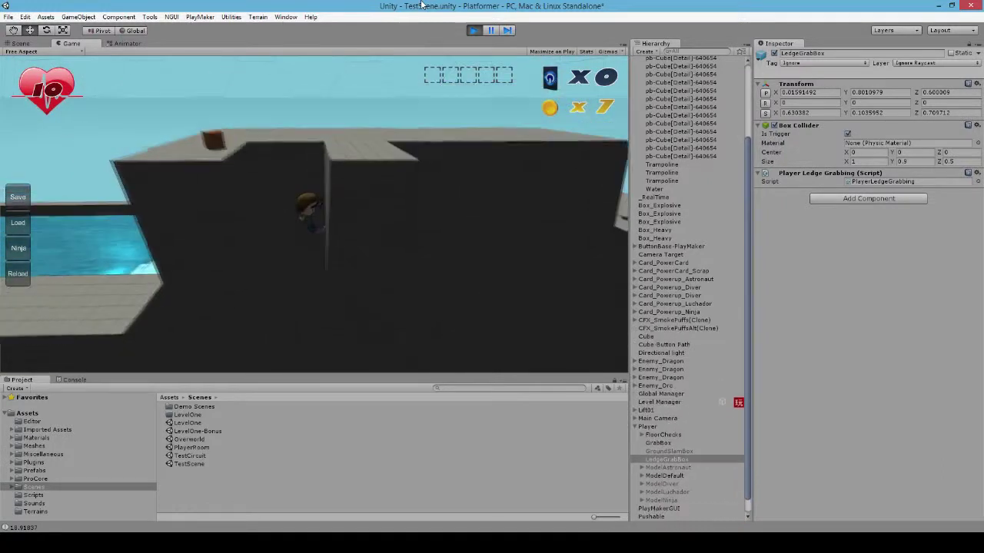
{"action": "key", "text": "space"}
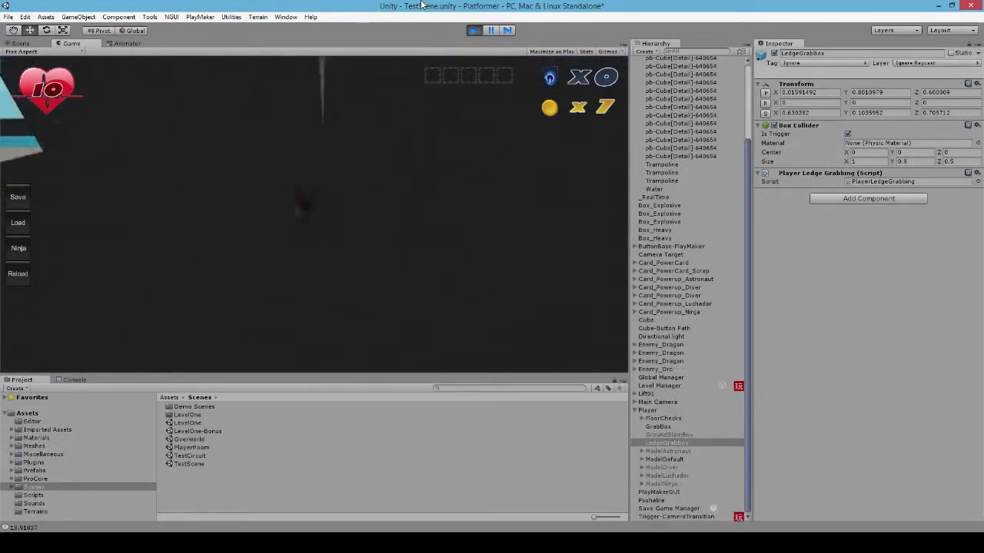
{"action": "key", "text": "space"}
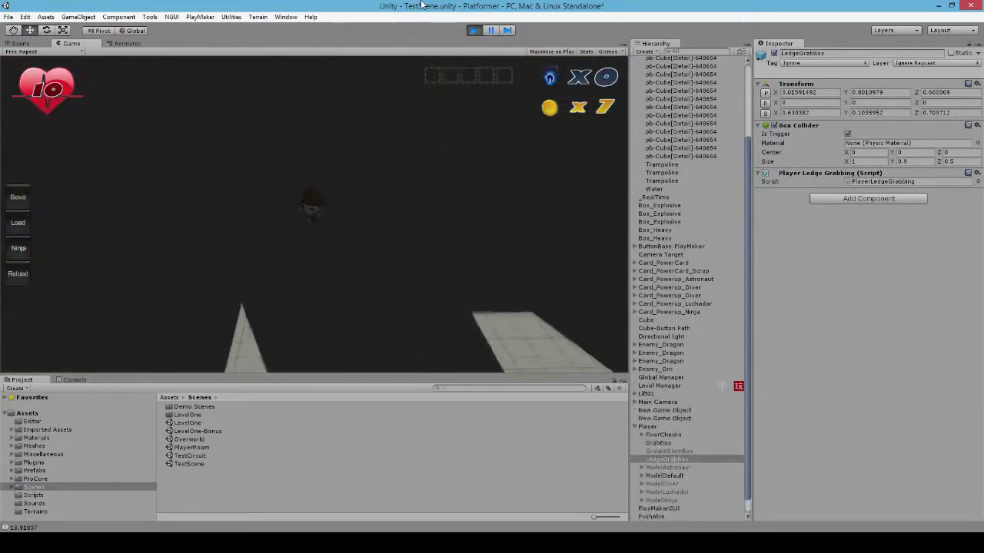
Run the player back past the explosive boxes and steps to the white block
{"action": "key", "text": "w"}
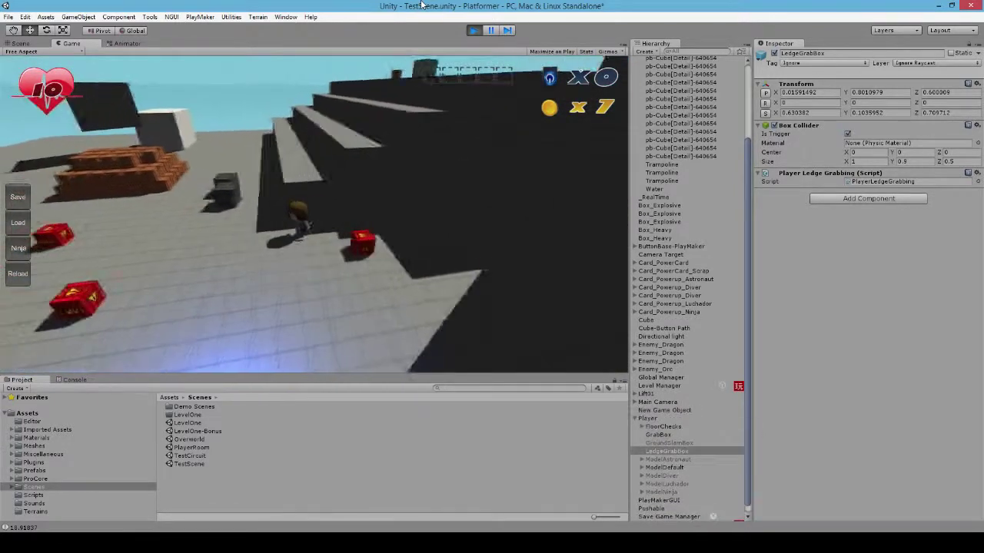
{"action": "key", "text": "w"}
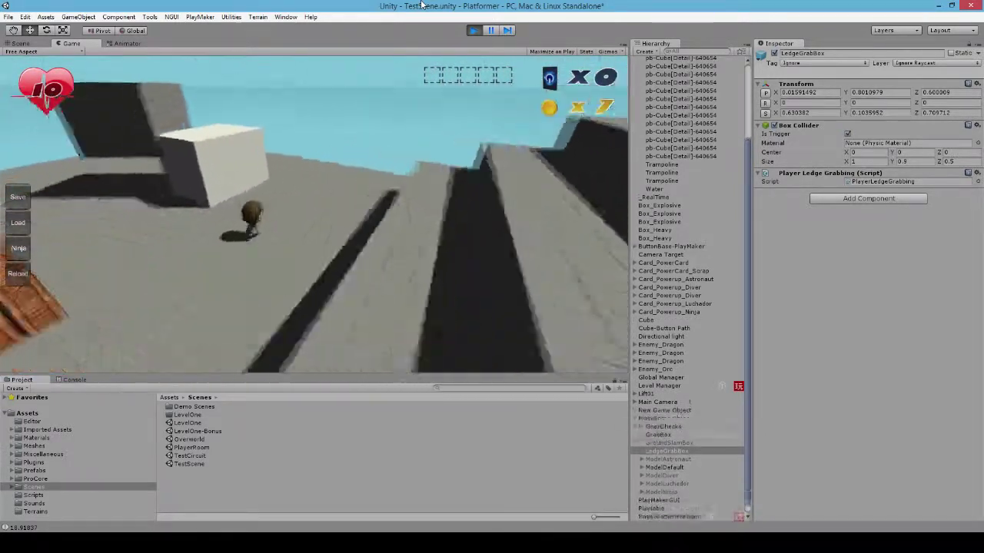
{"action": "key", "text": "w"}
{"action": "key", "text": "space"}
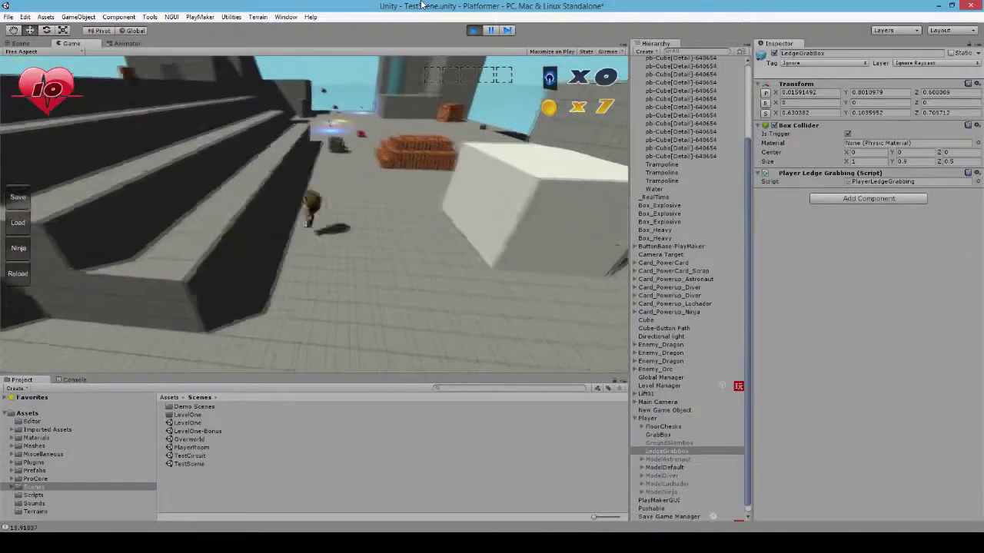
Play-test repeated mid-air jumps in alternating directions between the steps and the white block
{"action": "key", "text": "d"}
{"action": "key", "text": "space"}
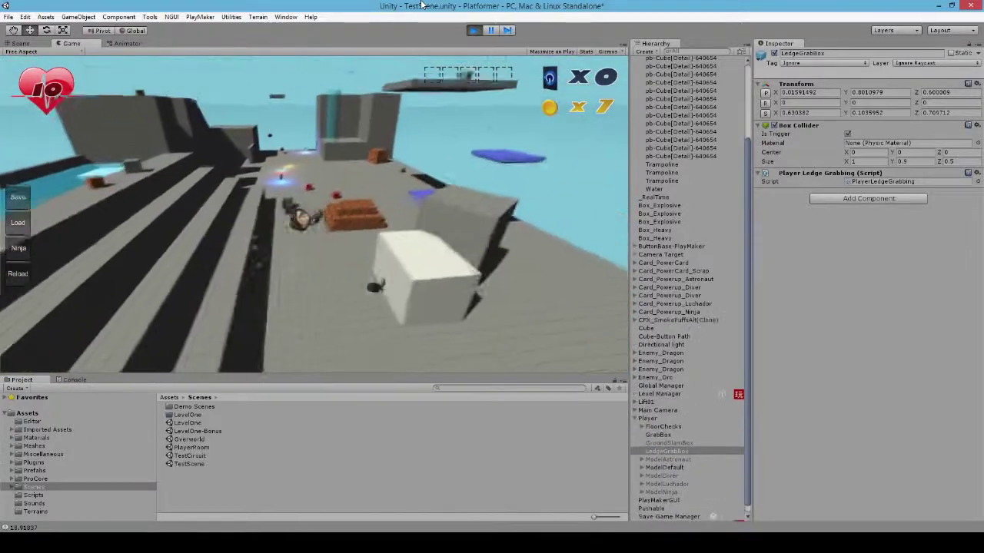
{"action": "key", "text": "a"}
{"action": "key", "text": "space"}
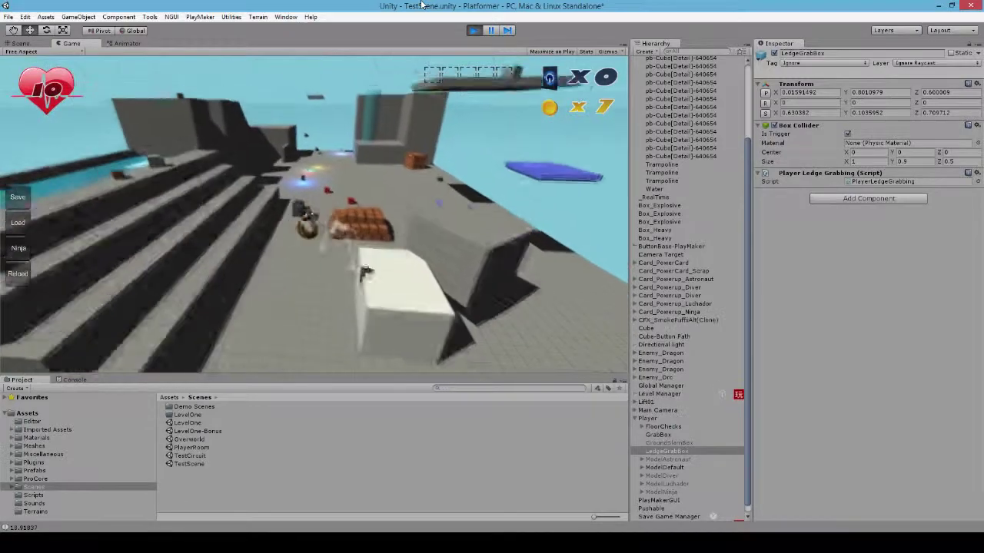
{"action": "key", "text": "d"}
{"action": "key", "text": "space"}
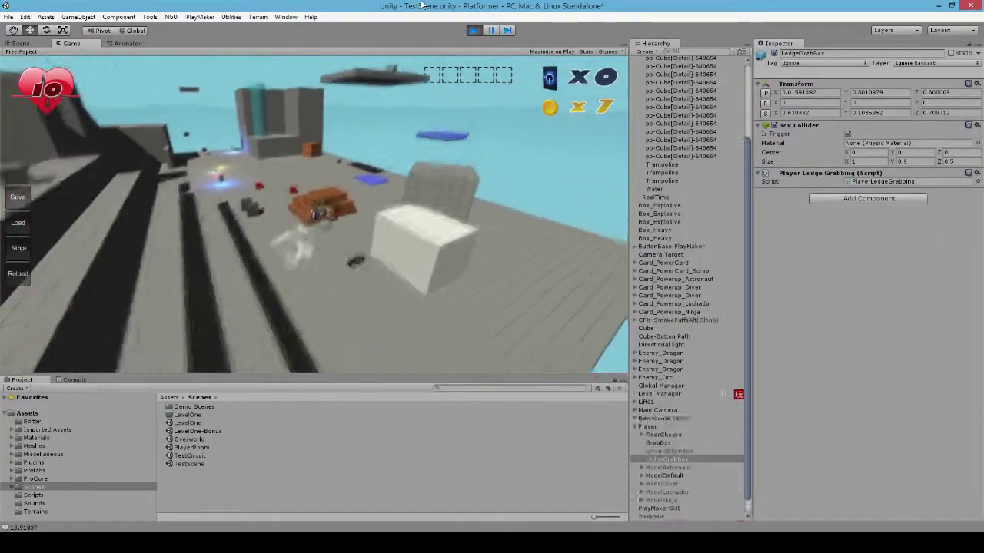
Play-test grabbing the ledge on the side of the white block that faces the steps
{"action": "key", "text": "a"}
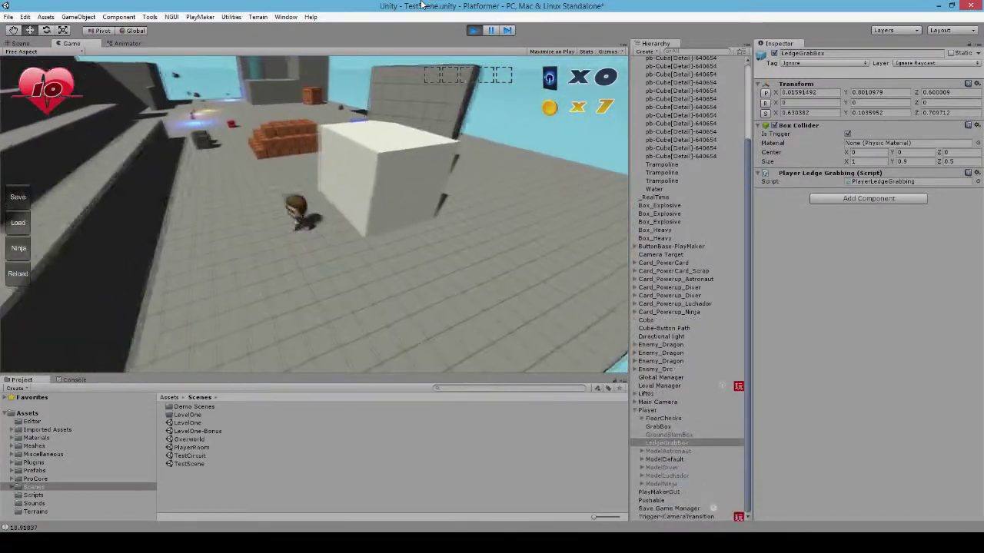
{"action": "key", "text": "space"}
{"action": "key", "text": "d"}
{"action": "key", "text": "a"}
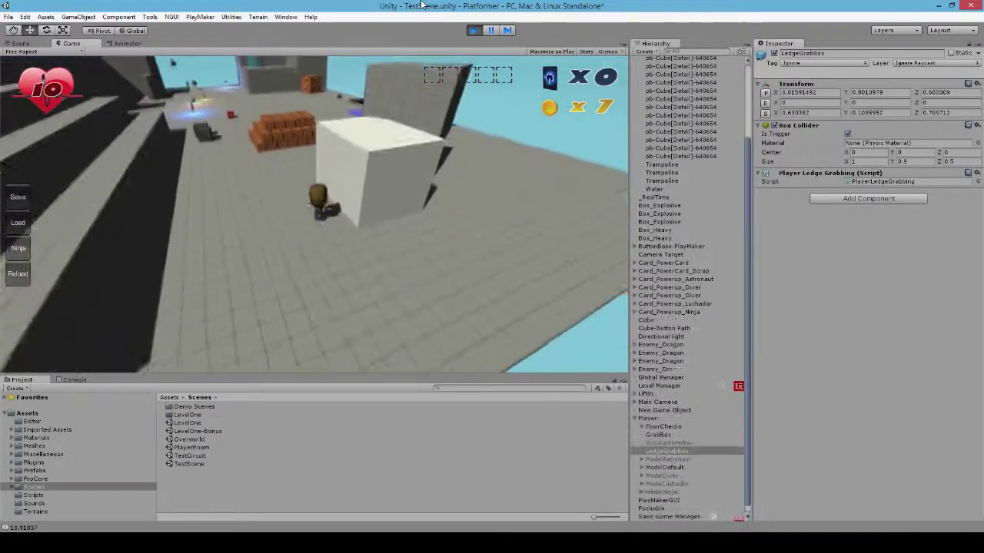
{"action": "key", "text": "space"}
{"action": "key", "text": "d"}
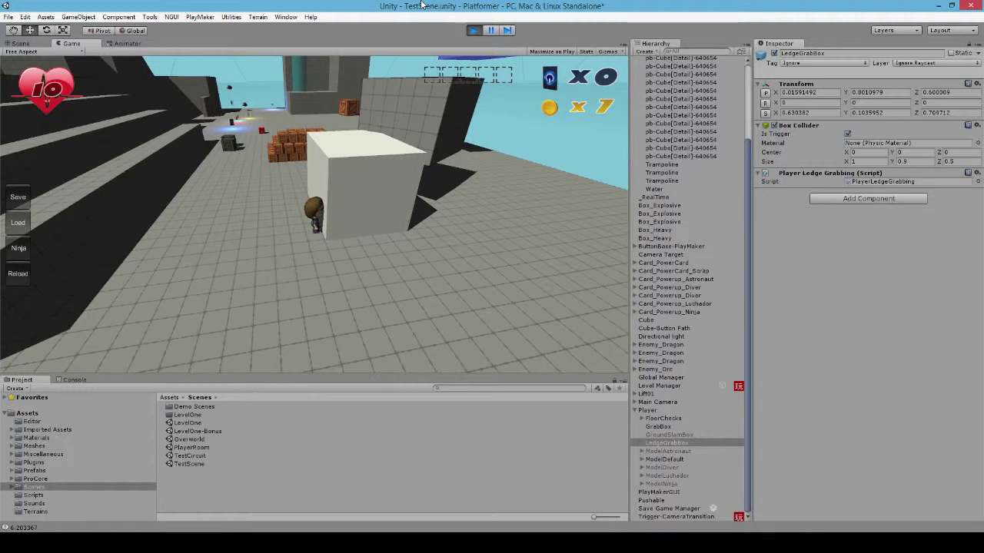
{"action": "key", "text": "space"}
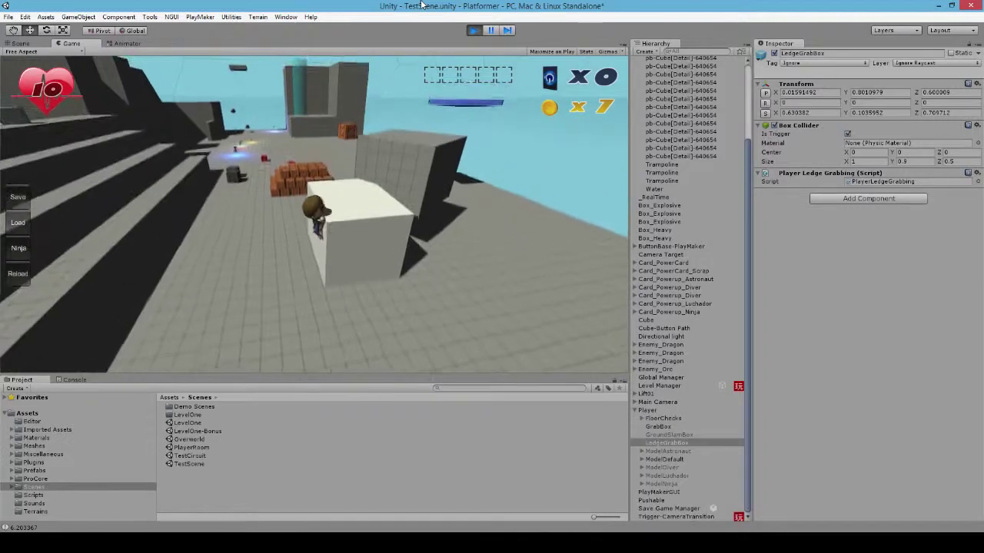